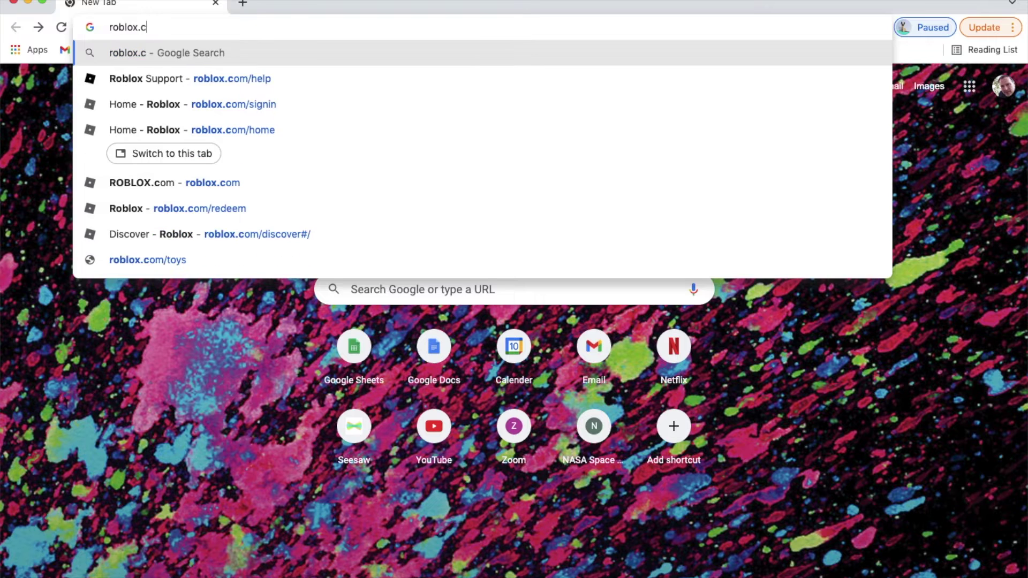
key("BackSpace")
key("BackSpace")
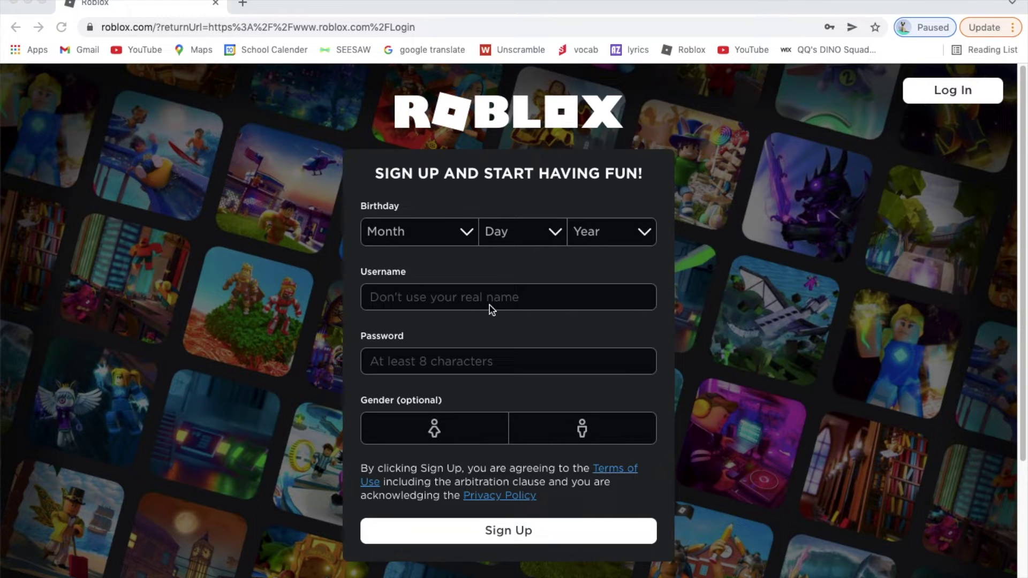
Step: Set the birth month to August and the birth day to 26
left_click(460, 233)
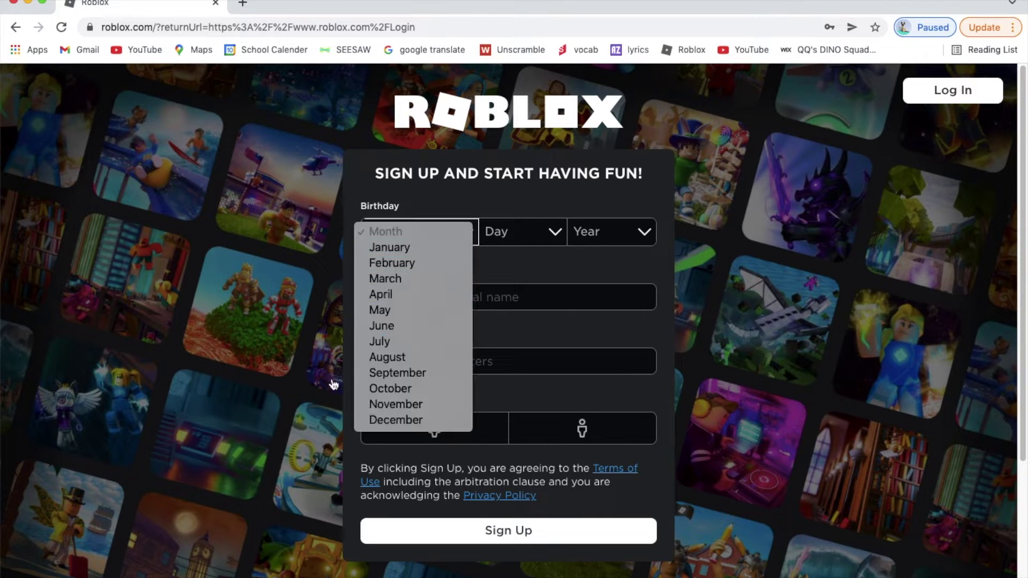
left_click(399, 342)
left_click(516, 234)
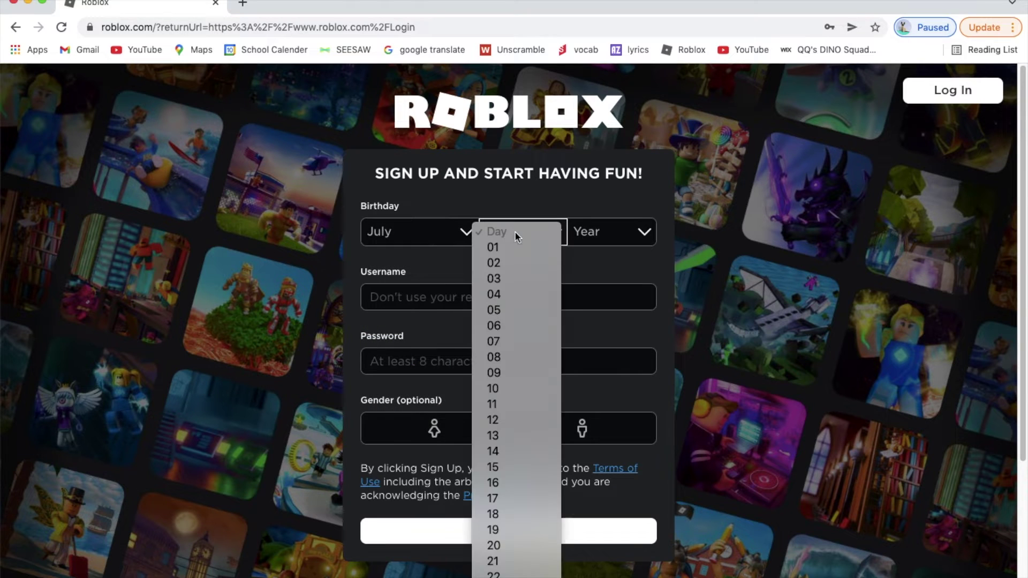
left_click(431, 237)
left_click(431, 237)
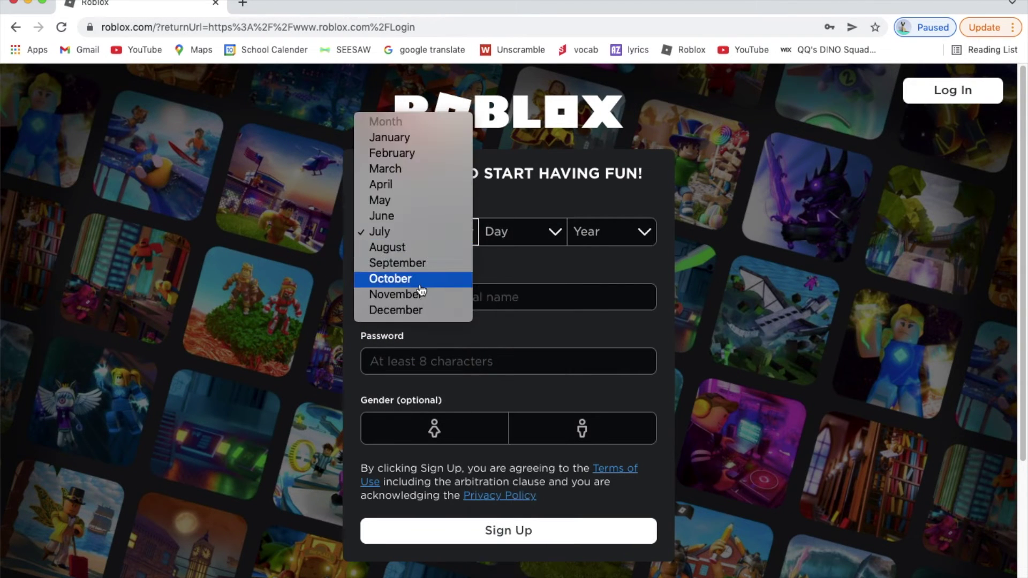
left_click(415, 248)
left_click(527, 239)
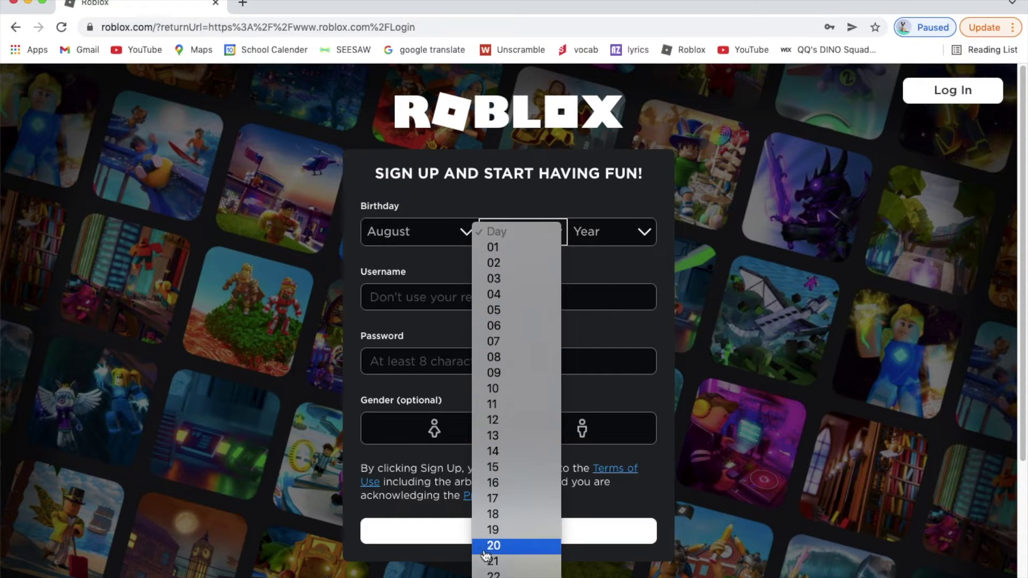
scroll(519, 573, "down", 8)
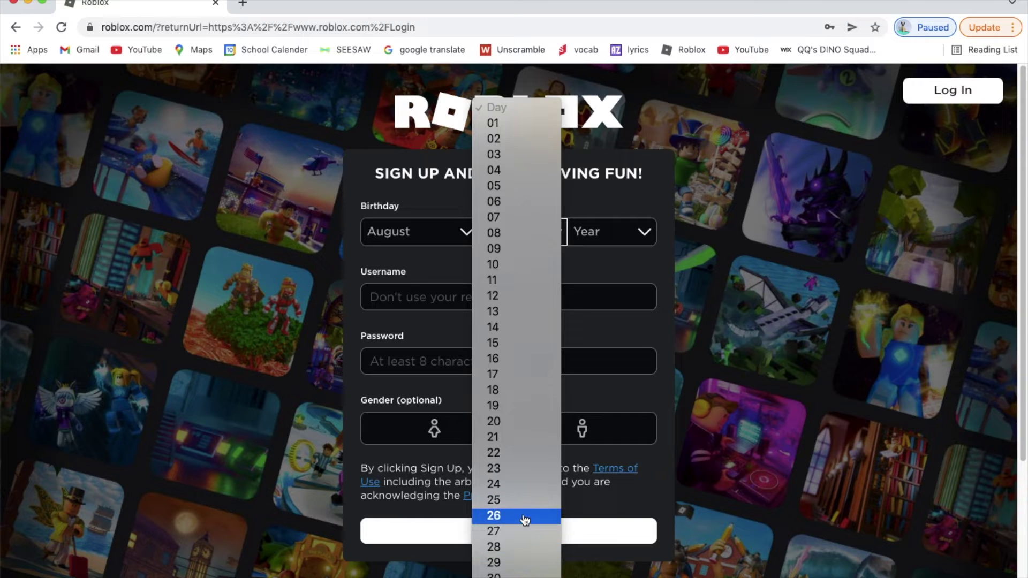
left_click(523, 516)
Step: Set the birth year to 2002
left_click(610, 231)
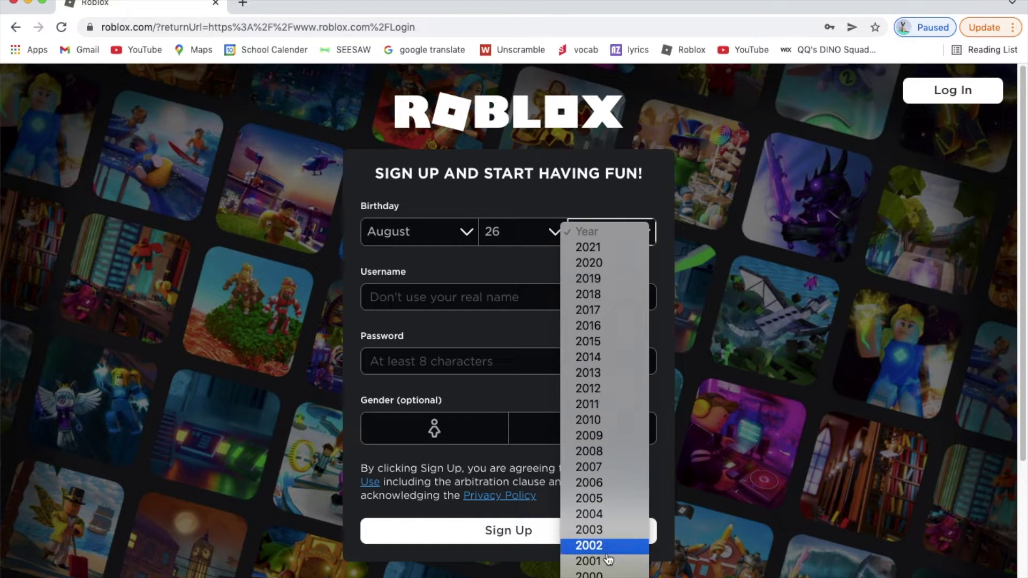
scroll(591, 550, "down", 3)
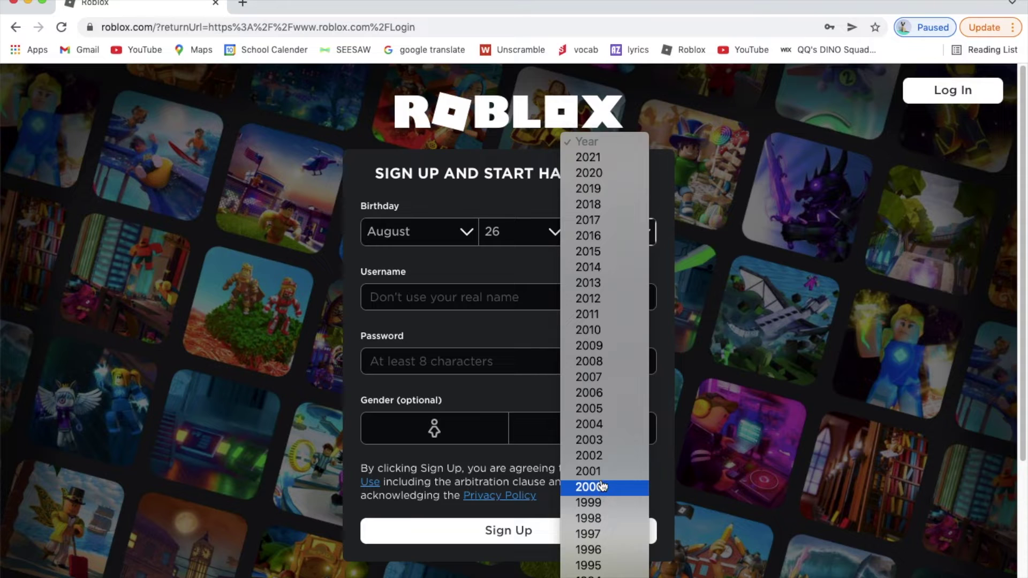
left_click(575, 457)
left_click(480, 298)
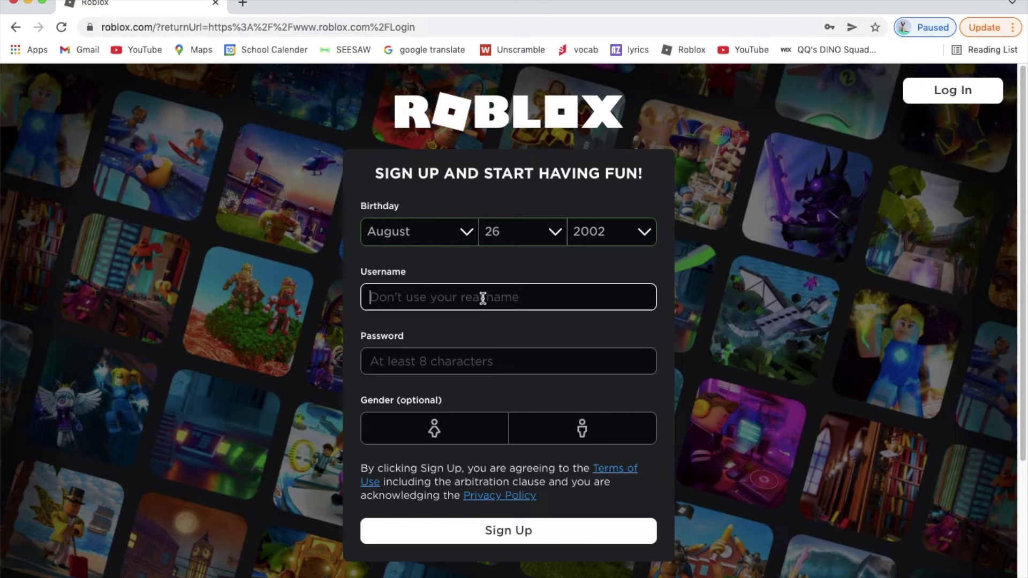
Step: Enter a username, adjusting its ending digits until it is available and within 20 characters
type("Test fopr")
key("BackSpace")
key("BackSpace")
key("BackSpace")
key("BackSpace")
key("BackSpace")
key("BackSpace")
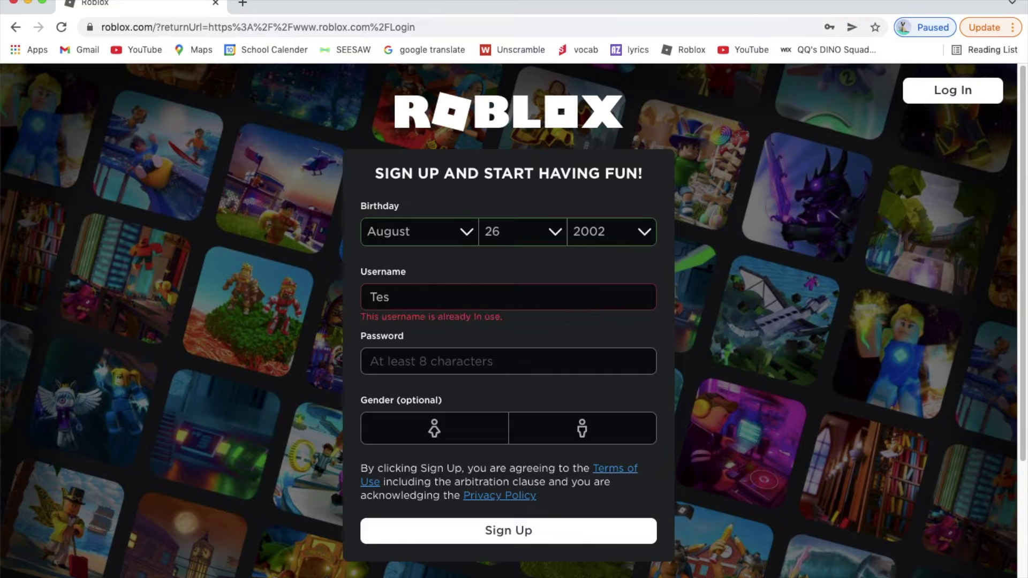
type("tforchannel")
key("BackSpace")
key("BackSpace")
key("BackSpace")
key("BackSpace")
key("BackSpace")
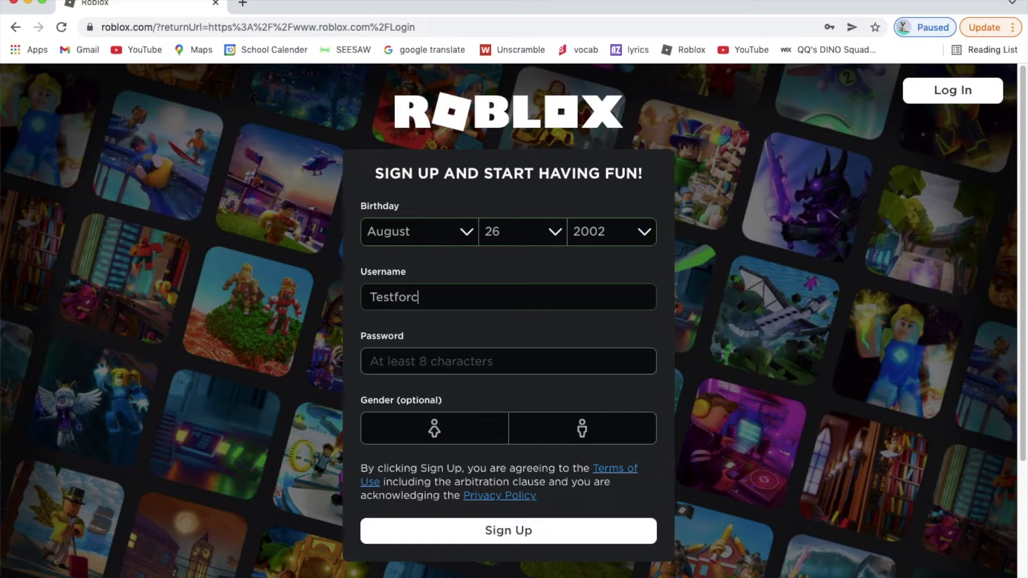
type("youtube")
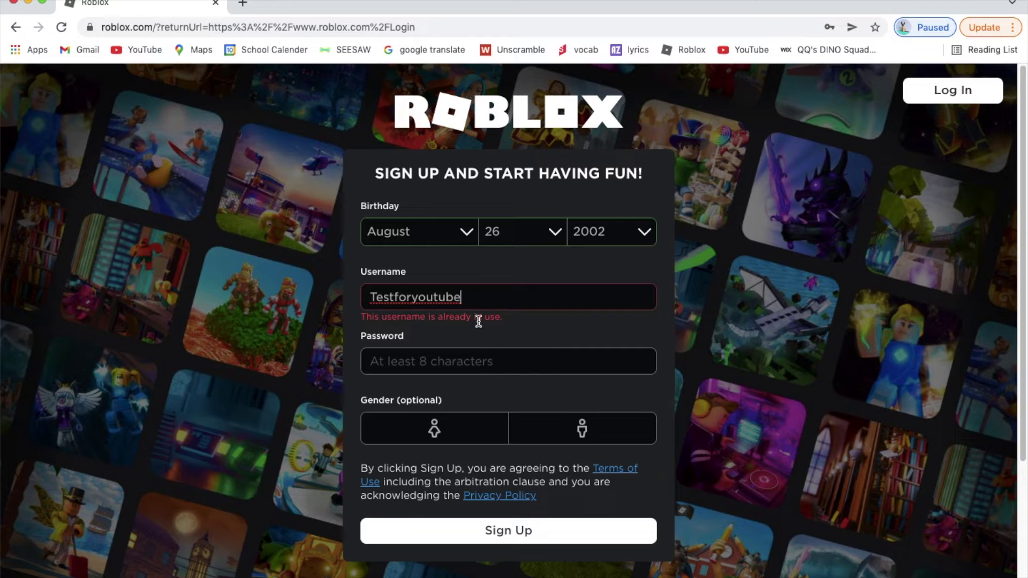
type("123456789")
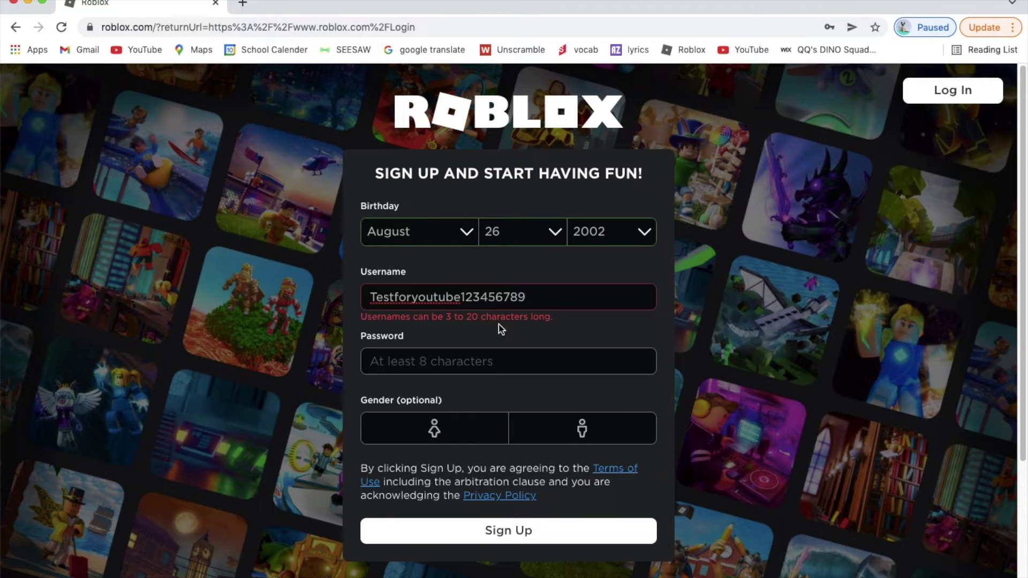
key("BackSpace")
key("BackSpace")
key("BackSpace")
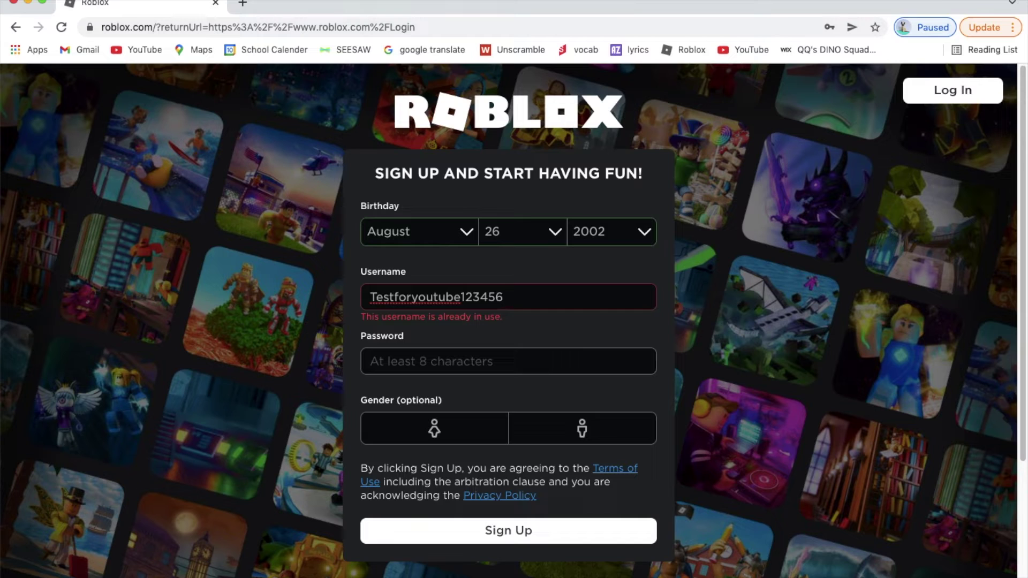
key("BackSpace")
key("BackSpace")
type("10")
left_click(499, 368)
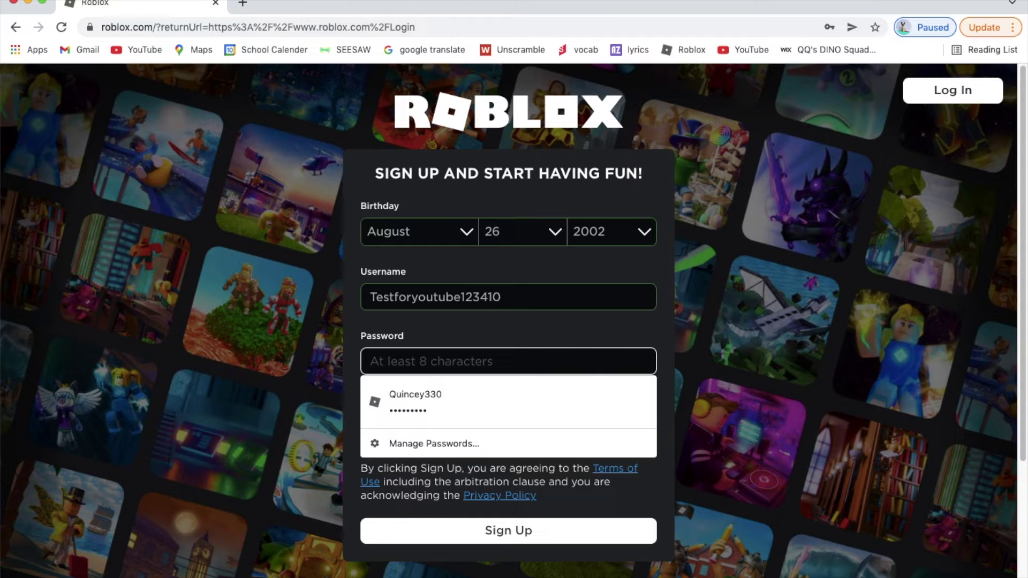
Step: Type the account password into the Password field, retyping it until it is entered
type("•••")
key("BackSpace")
key("BackSpace")
key("BackSpace")
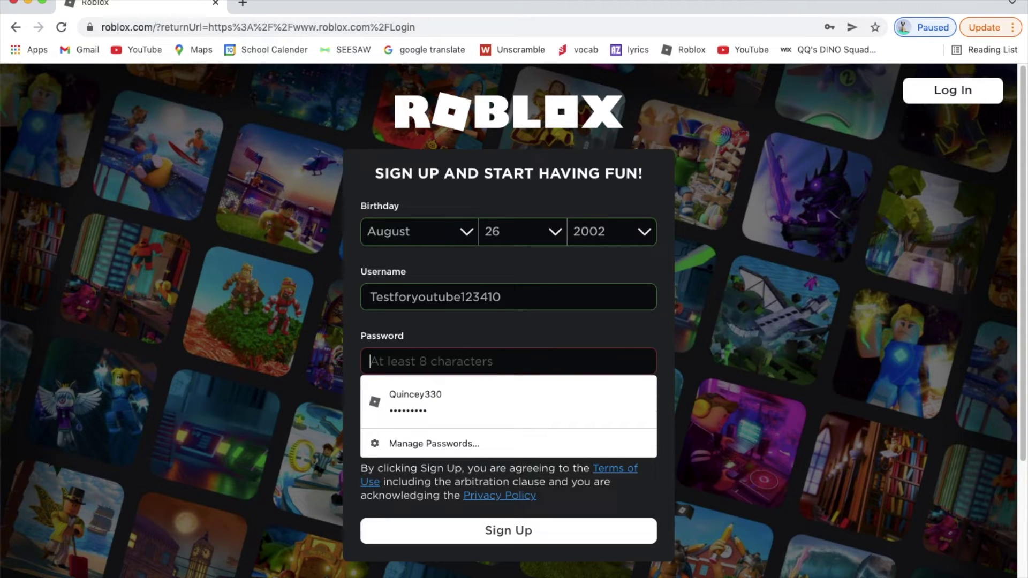
type("•••••••••••••••••")
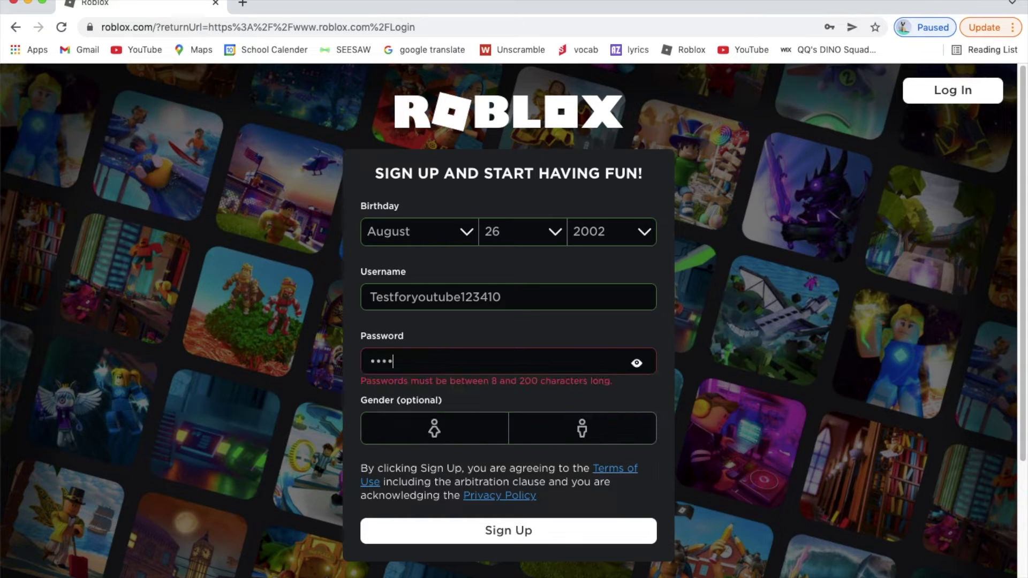
type("••••")
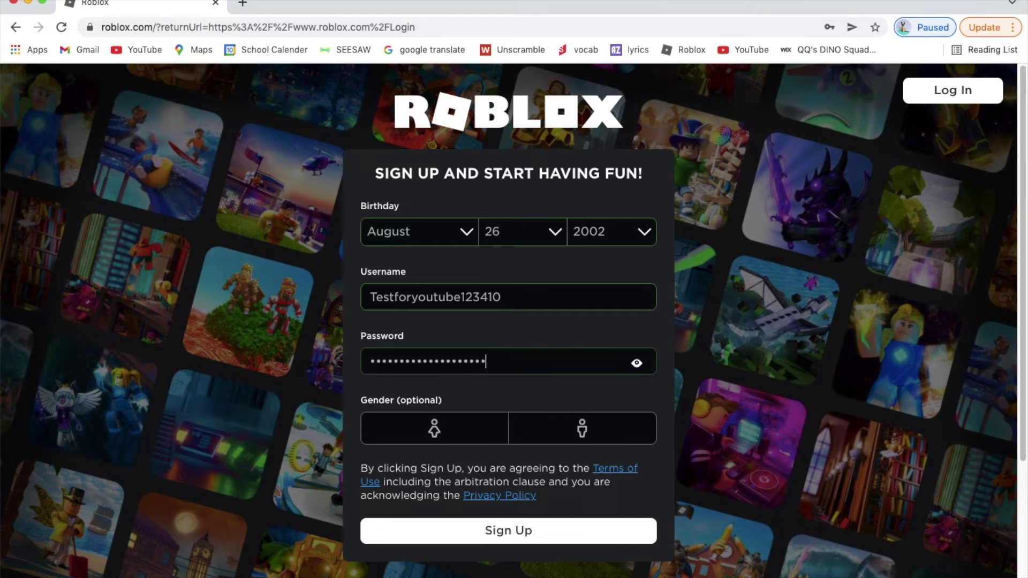
key("BackSpace")
key("BackSpace")
key("BackSpace")
key("BackSpace")
key("BackSpace")
key("BackSpace")
key("BackSpace")
key("BackSpace")
key("BackSpace")
key("BackSpace")
key("BackSpace")
key("BackSpace")
key("BackSpace")
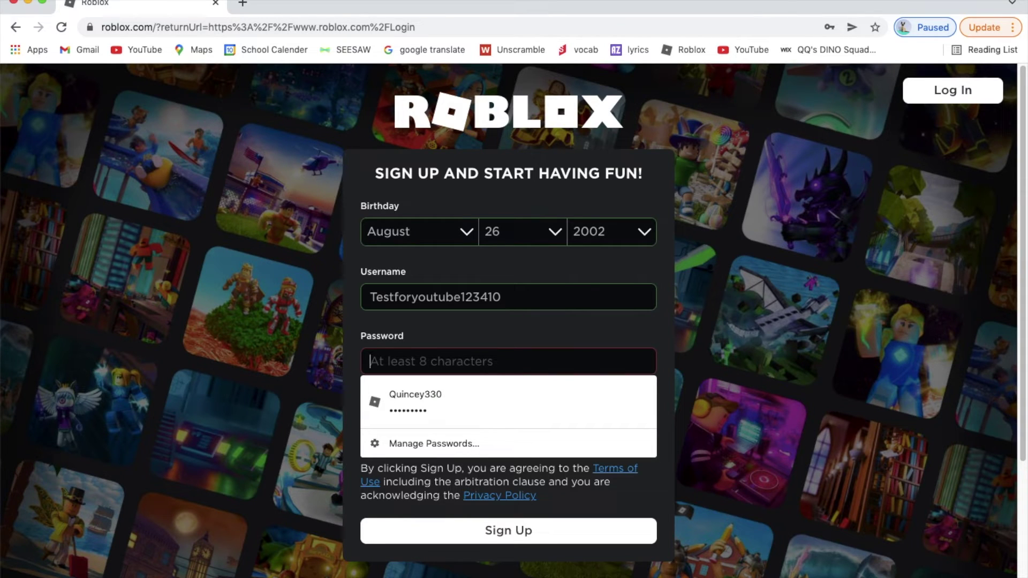
type("•••••")
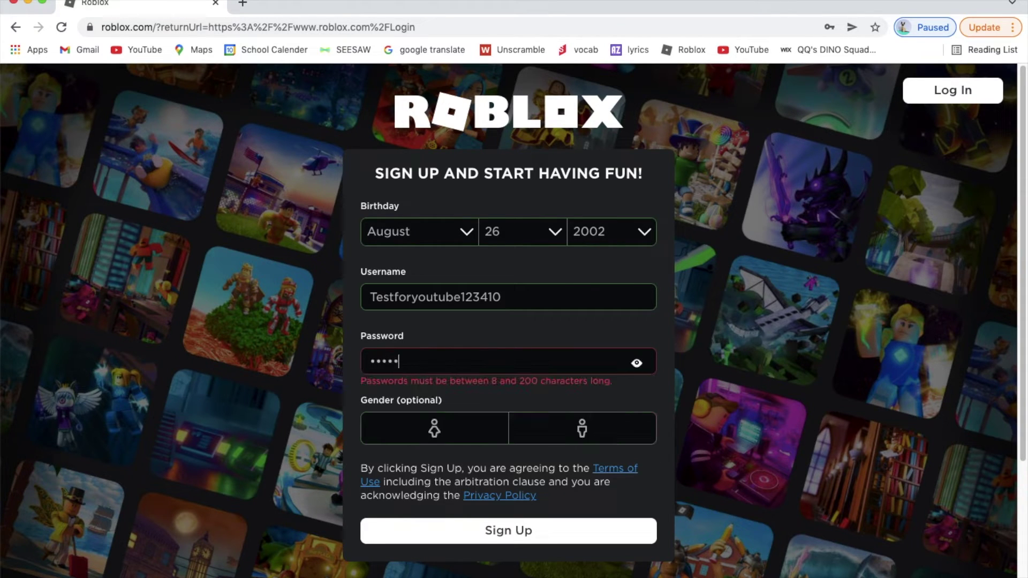
key("BackSpace")
key("BackSpace")
key("BackSpace")
key("BackSpace")
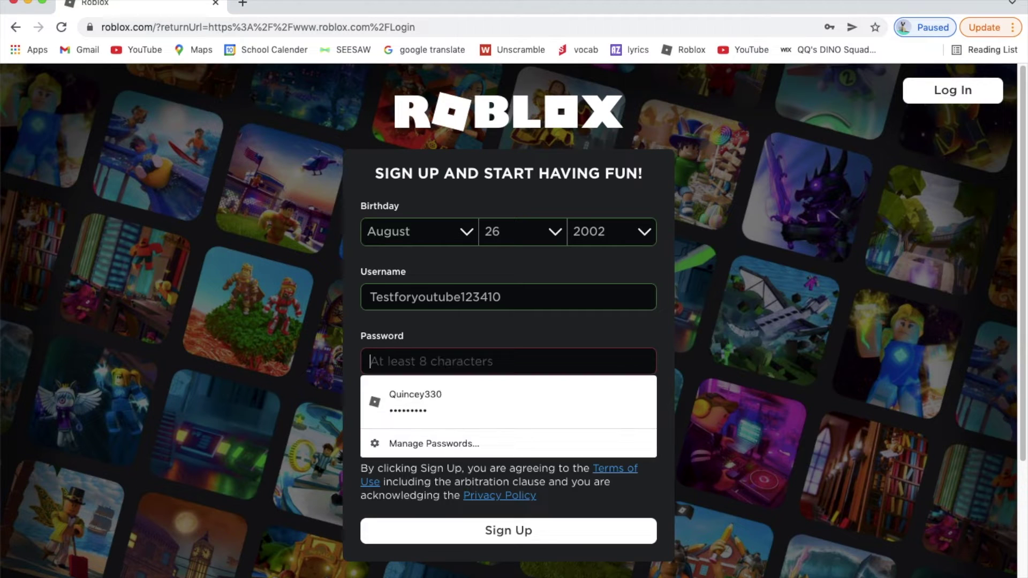
type("••••••••")
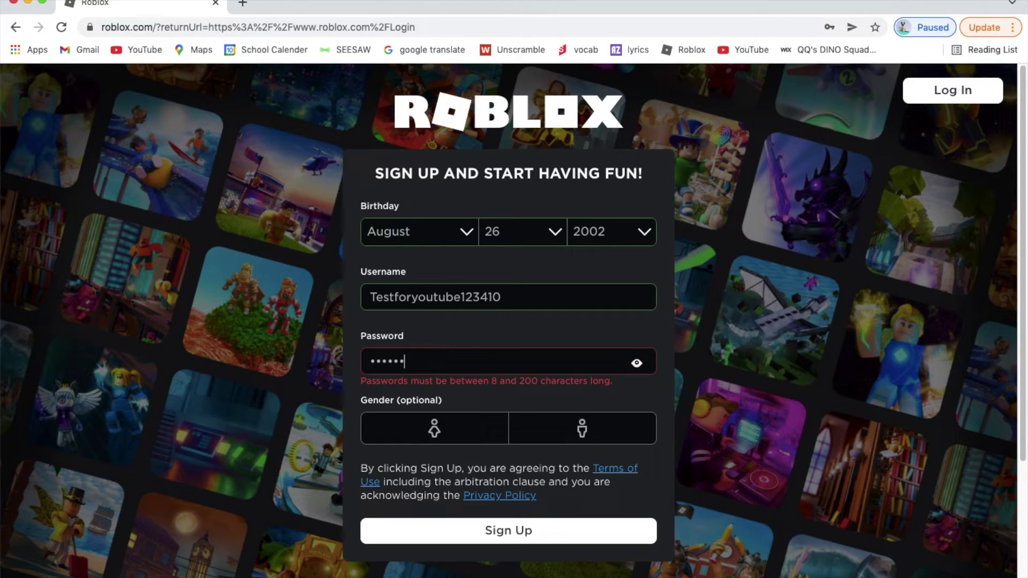
type("•••")
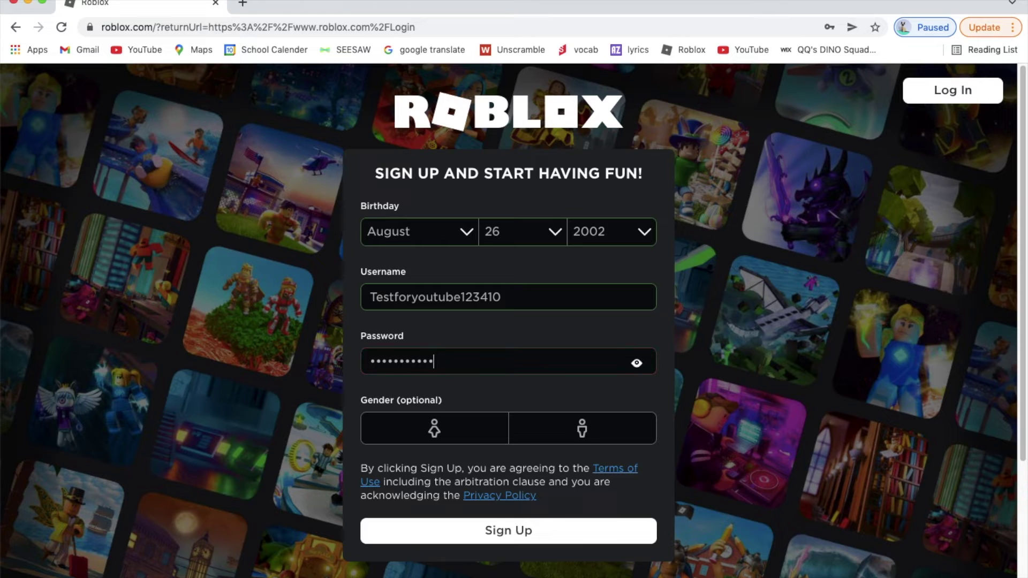
type("••••••••")
Step: Select female as the gender and submit the sign-up form
left_click(456, 431)
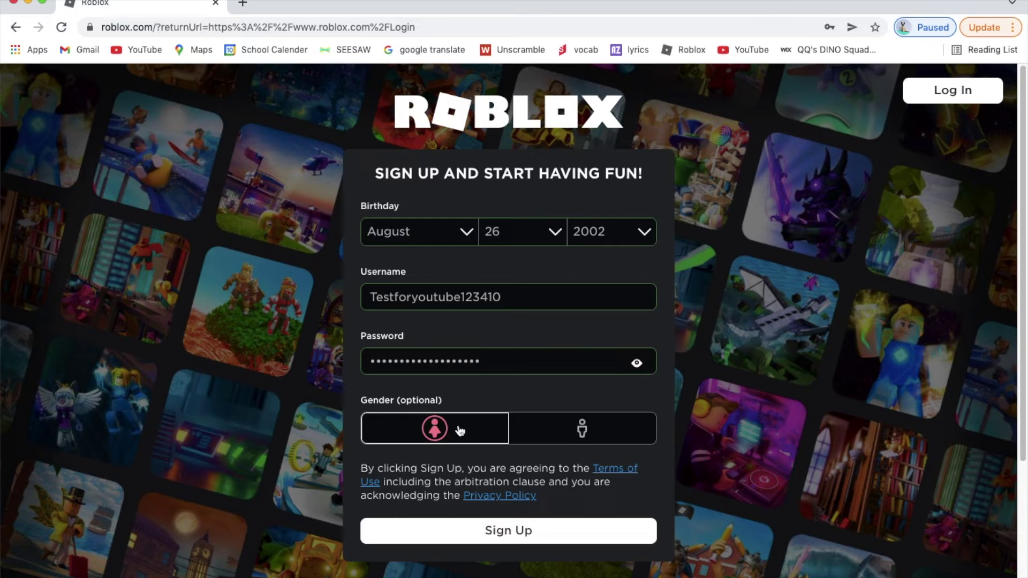
left_click(455, 433)
left_click(431, 428)
left_click(468, 532)
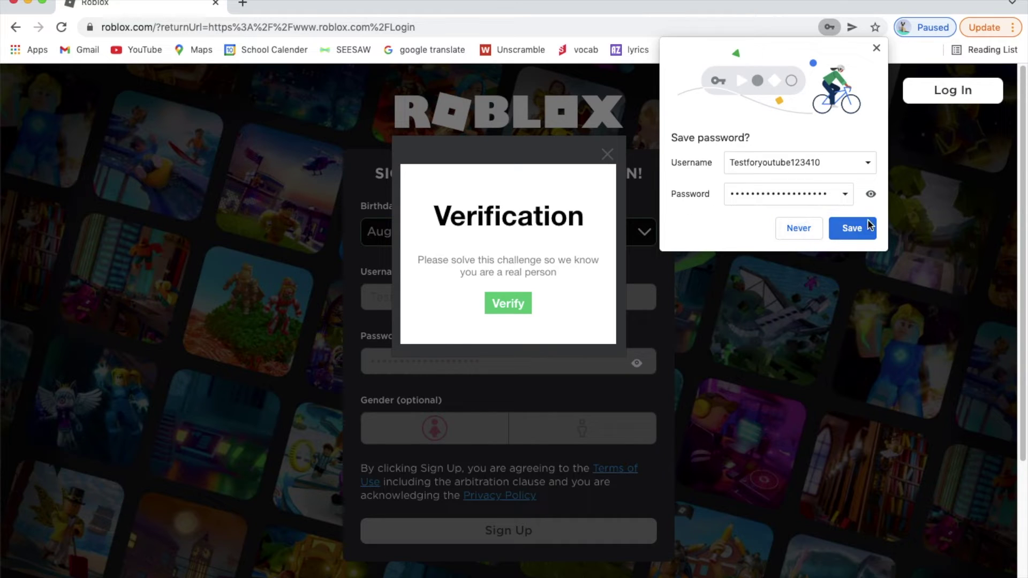
Step: Dismiss Chrome's save-password prompt and pass verification by picking the zebra
left_click(877, 49)
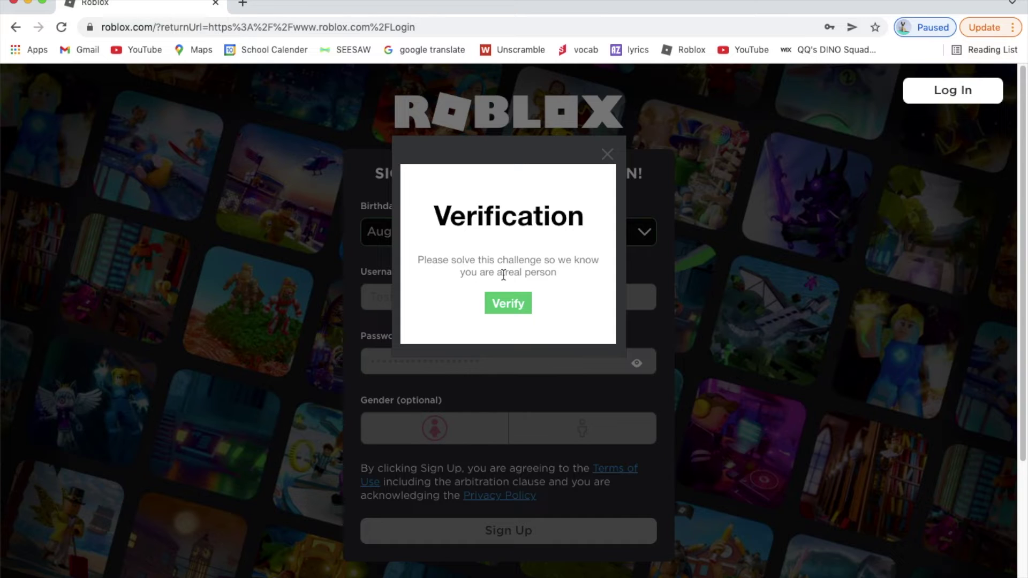
left_click(521, 304)
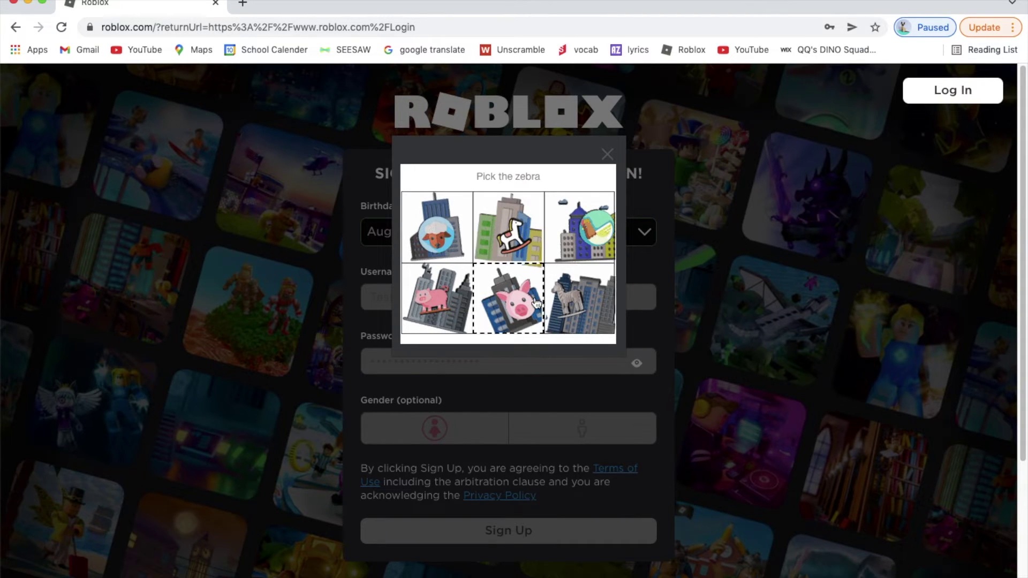
left_click(580, 303)
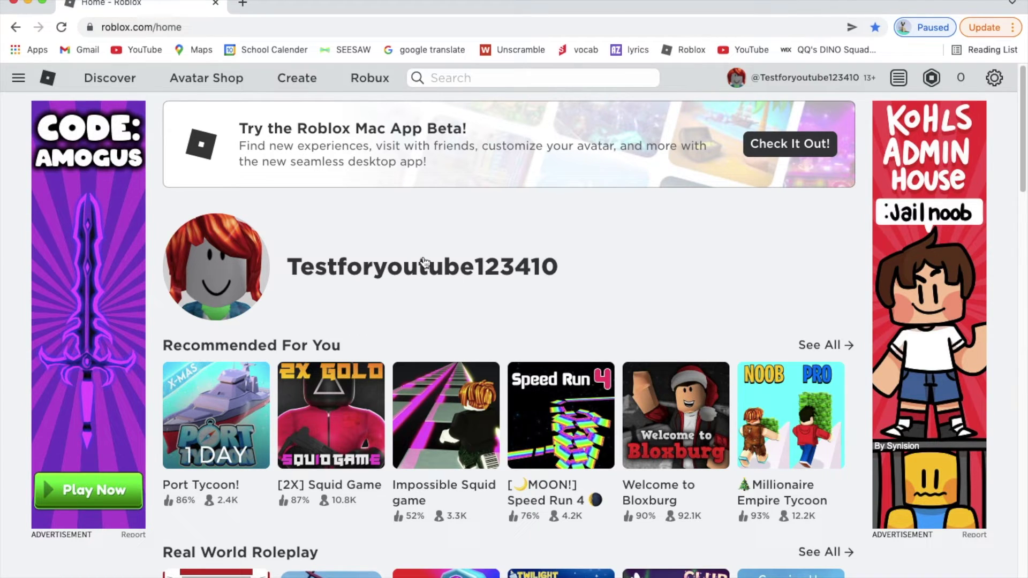
Step: Go to the Avatar editor from the navigation sidebar
scroll(605, 279, "down", 3)
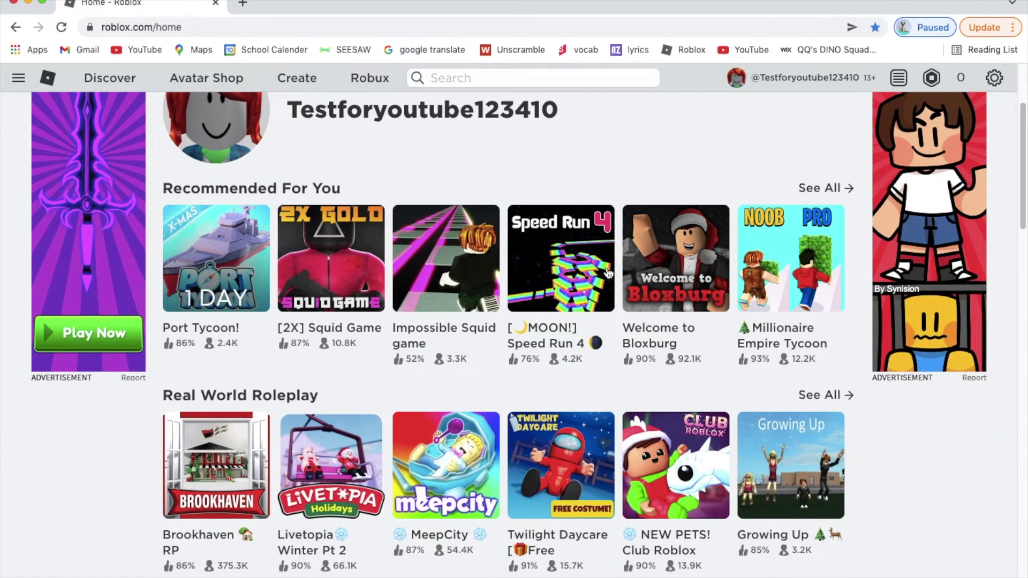
scroll(608, 273, "up", 2)
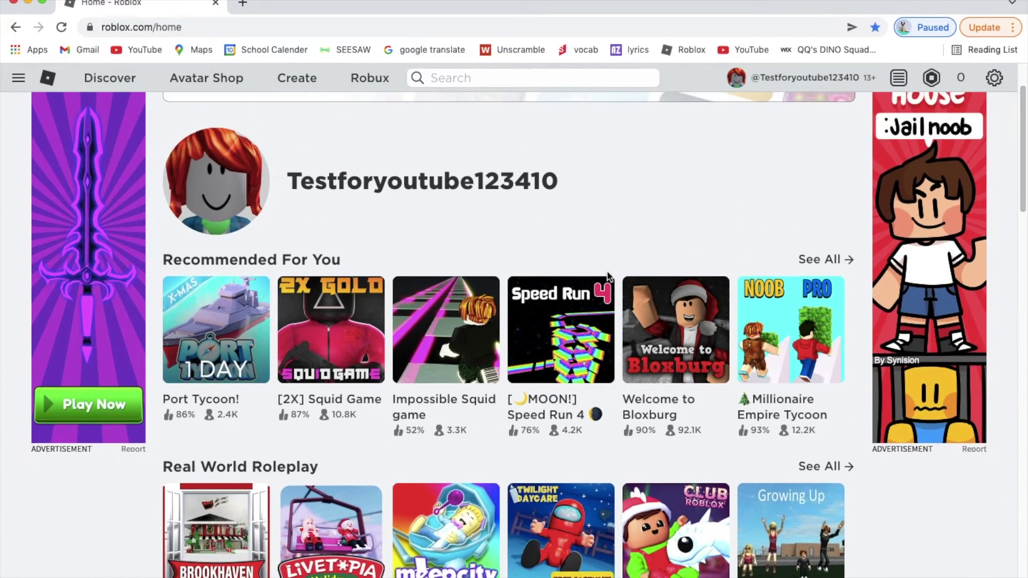
scroll(605, 271, "up", 2)
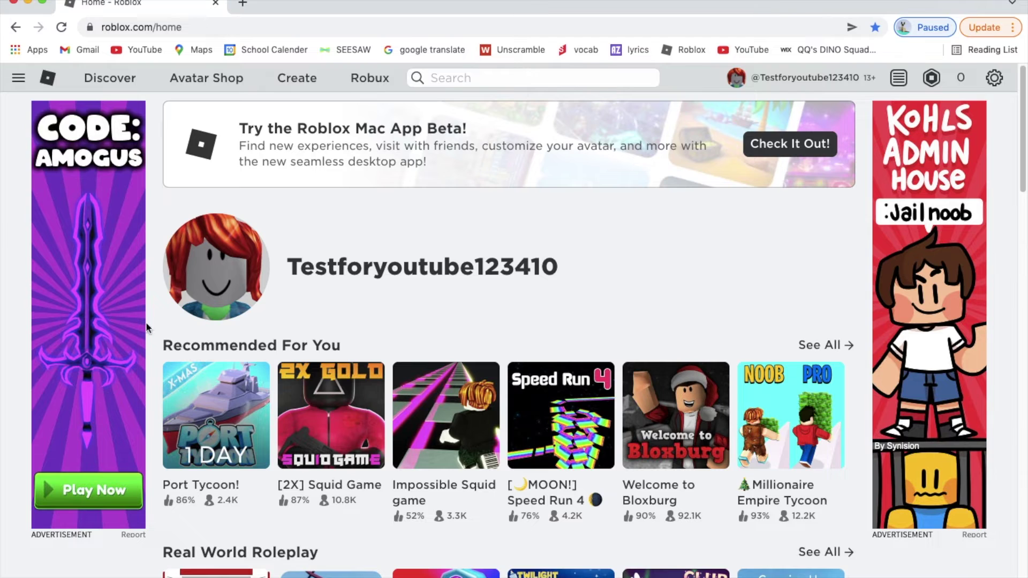
left_click(19, 78)
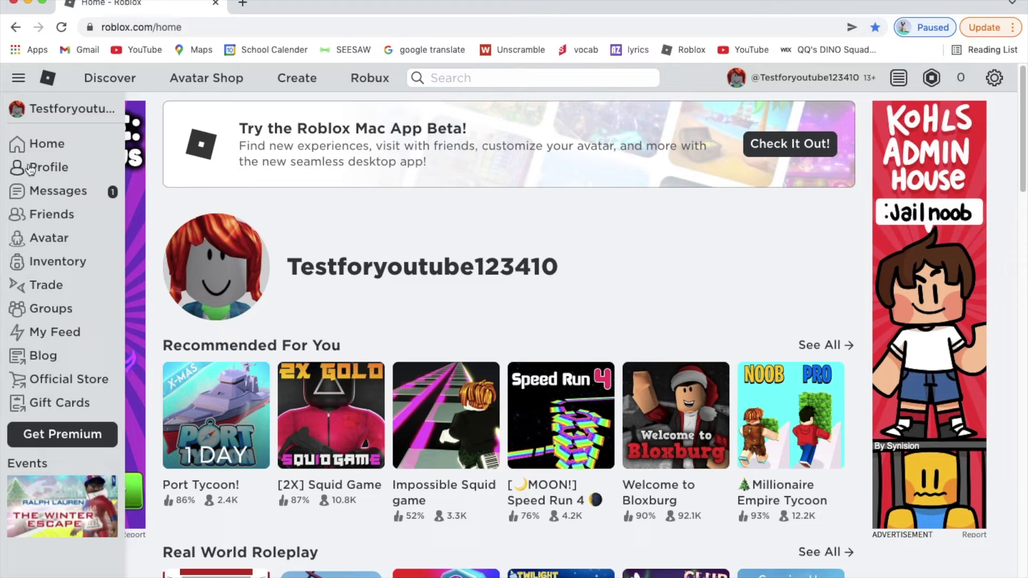
left_click(56, 236)
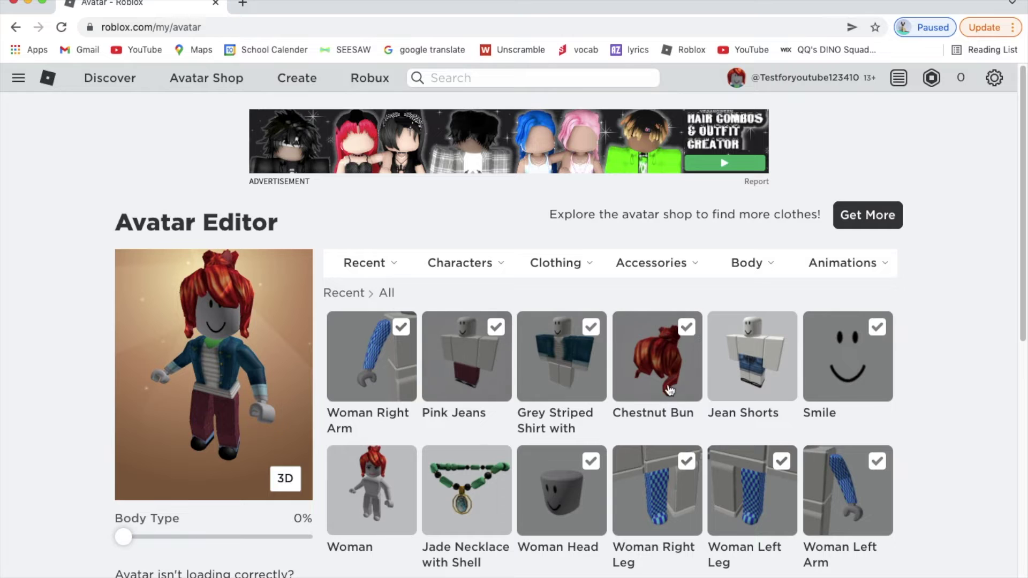
Step: Equip the Woman character, Straight Blonde Hair and the Teal Shirt
scroll(486, 403, "down", 2)
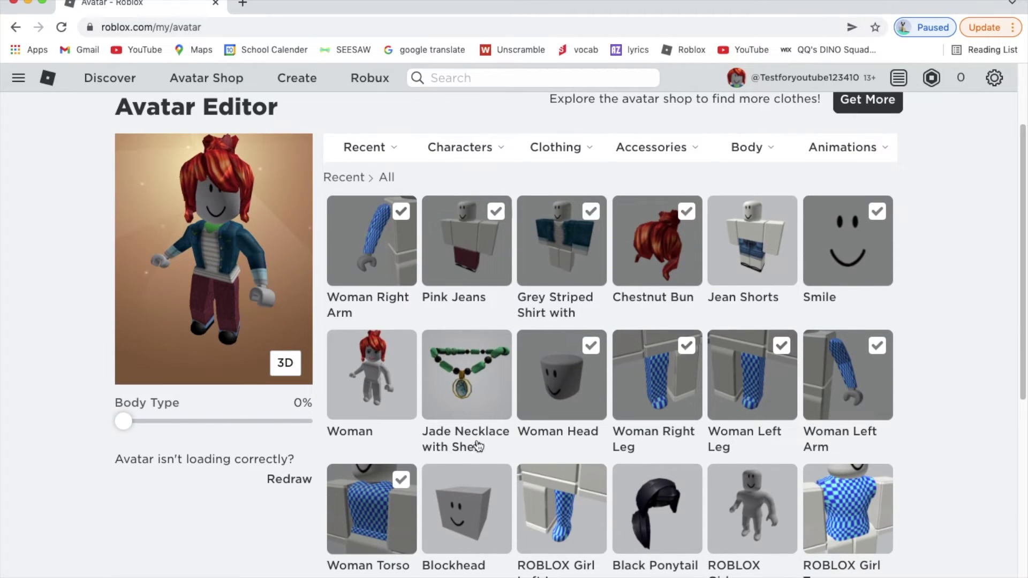
left_click(378, 390)
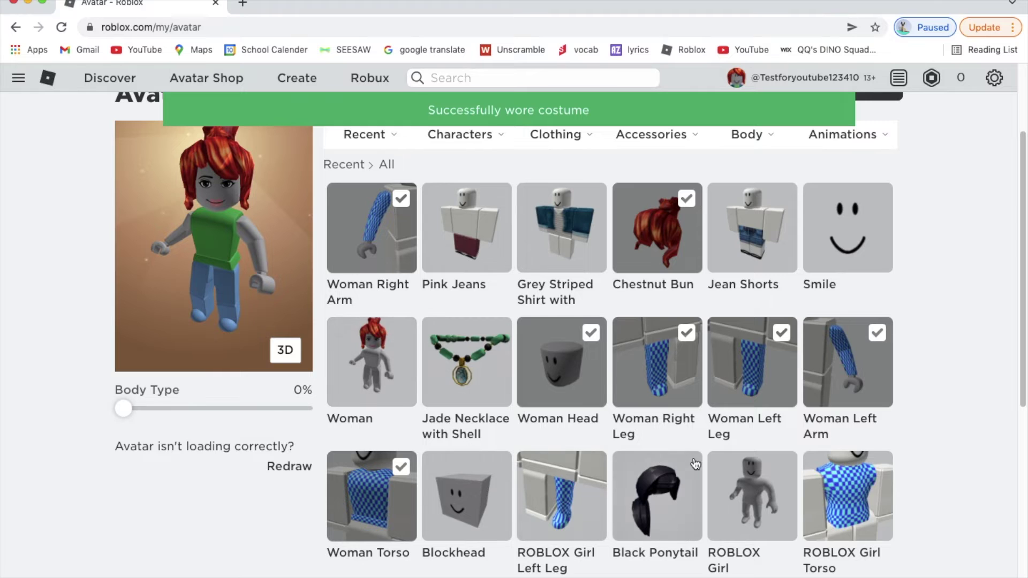
scroll(694, 473, "down", 2)
scroll(694, 476, "down", 2)
left_click(672, 475)
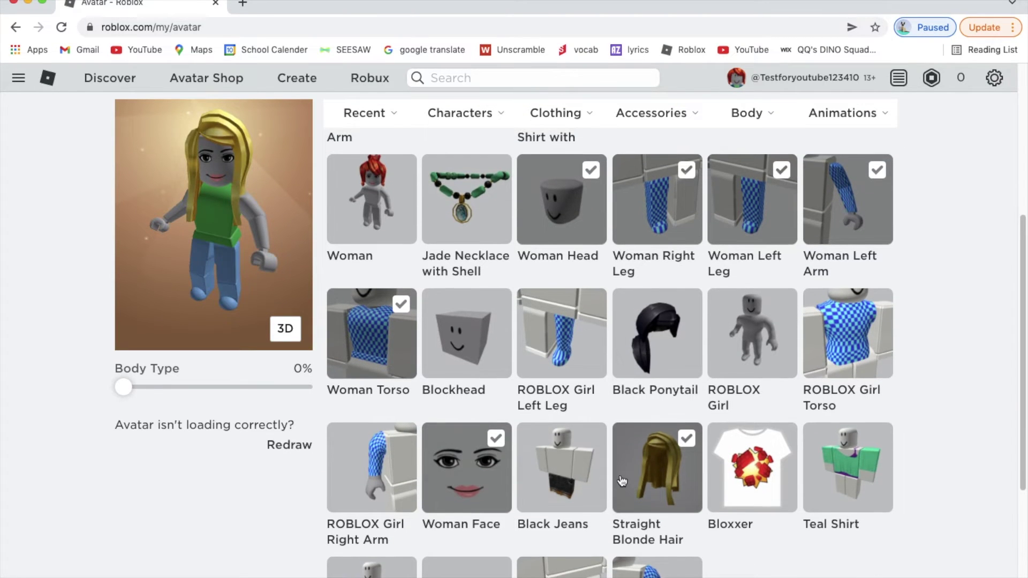
left_click(888, 469)
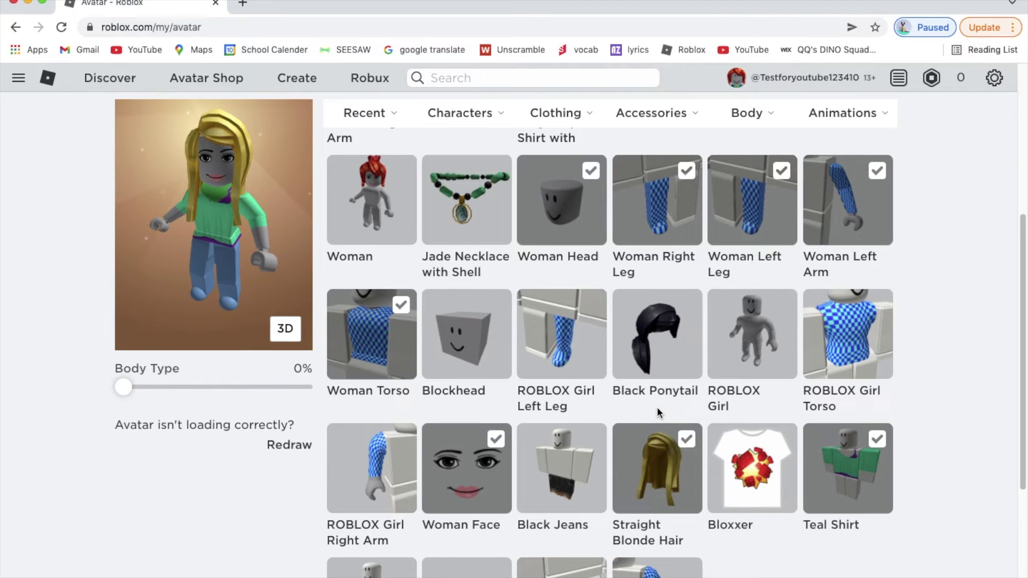
scroll(656, 409, "up", 5)
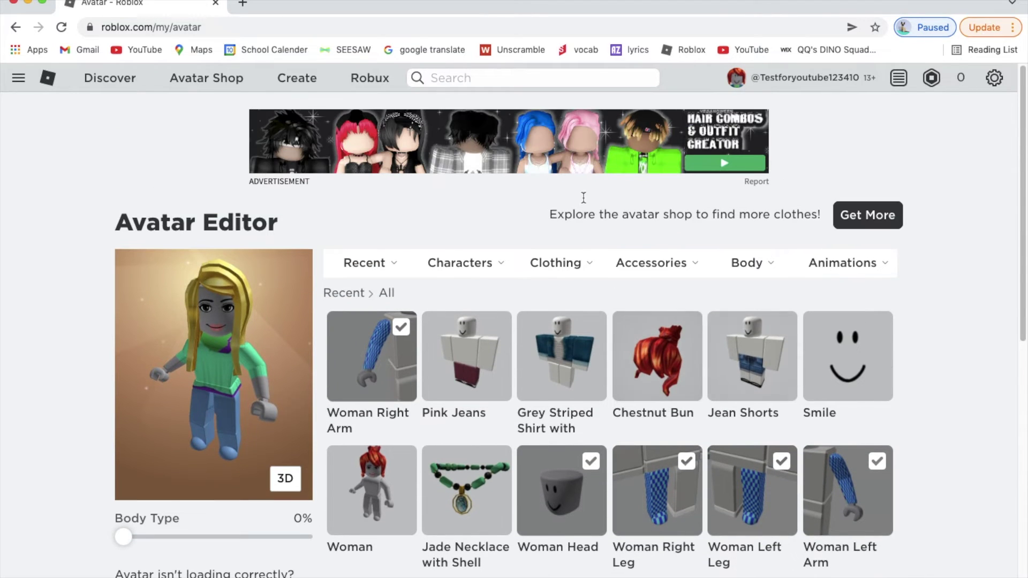
Step: Put the Pink Jeans on the avatar from Clothing › Pants
mouse_move(545, 261)
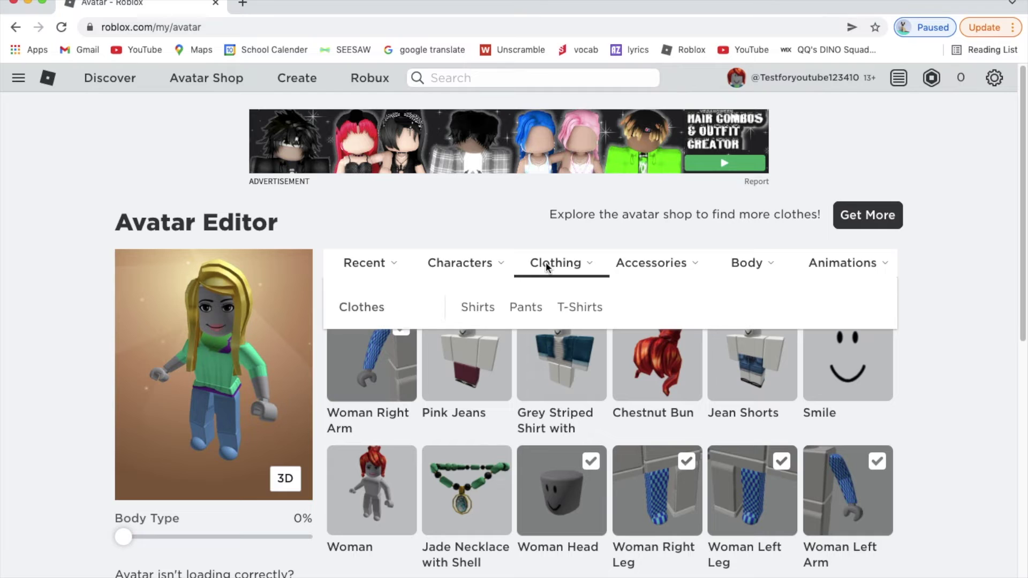
left_click(525, 307)
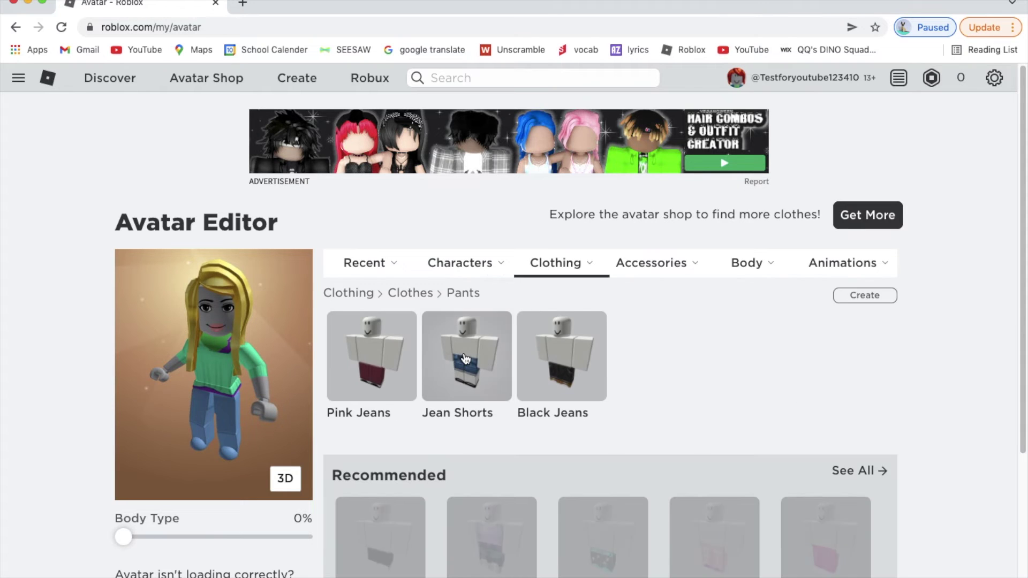
left_click(383, 374)
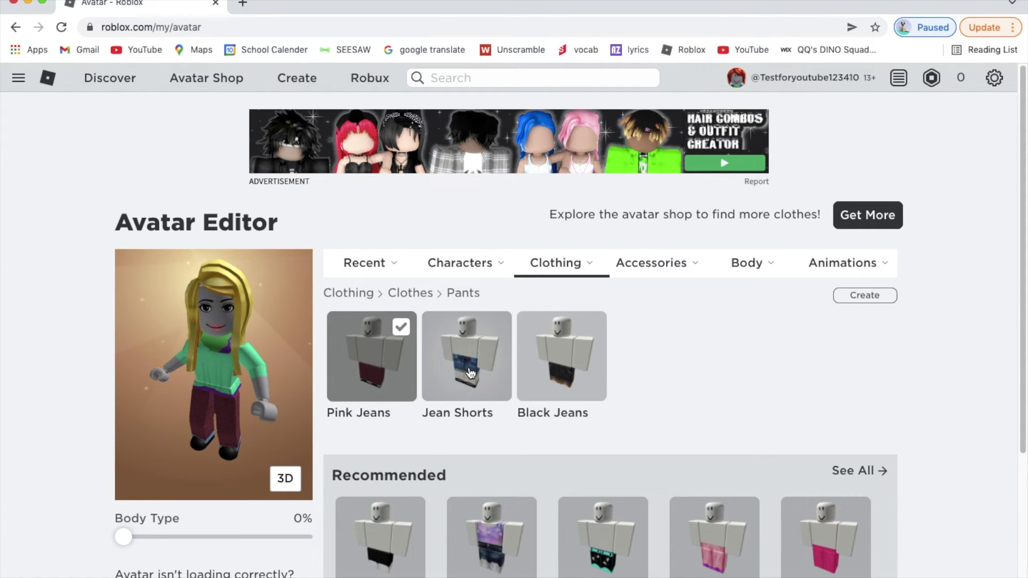
Step: Show the Recent › Body Parts list in the avatar editor
mouse_move(441, 272)
mouse_move(386, 268)
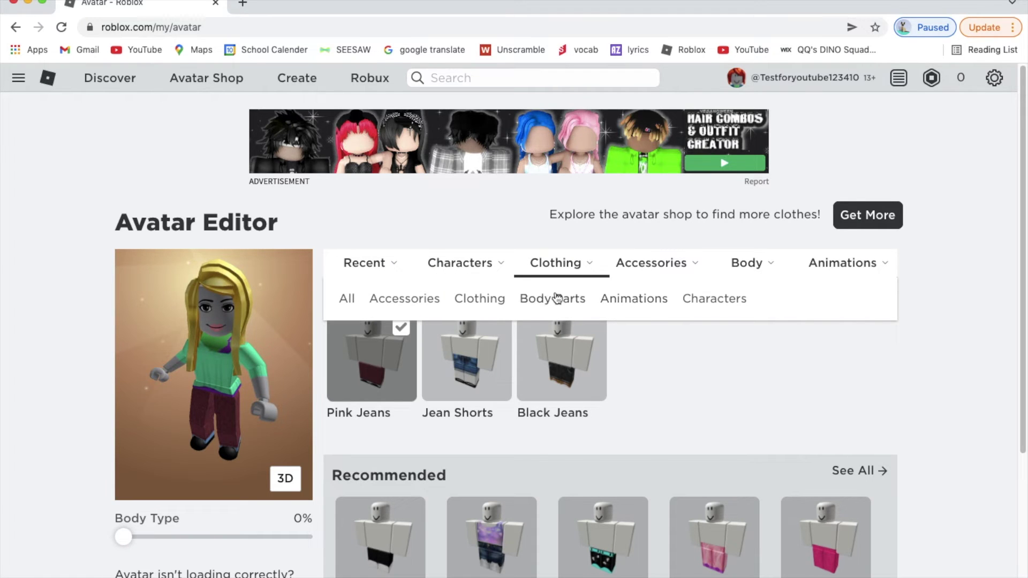
left_click(537, 299)
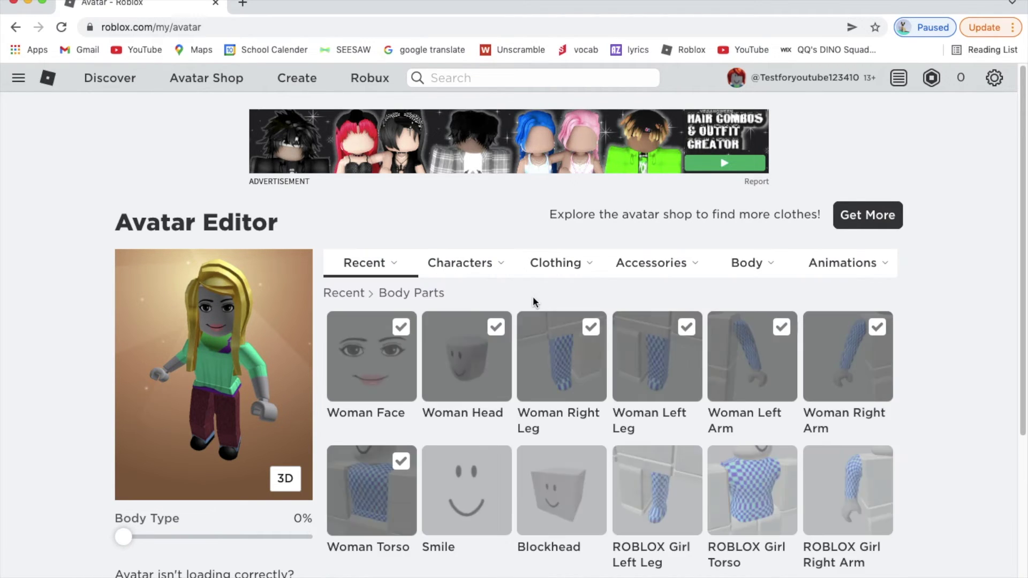
mouse_move(739, 271)
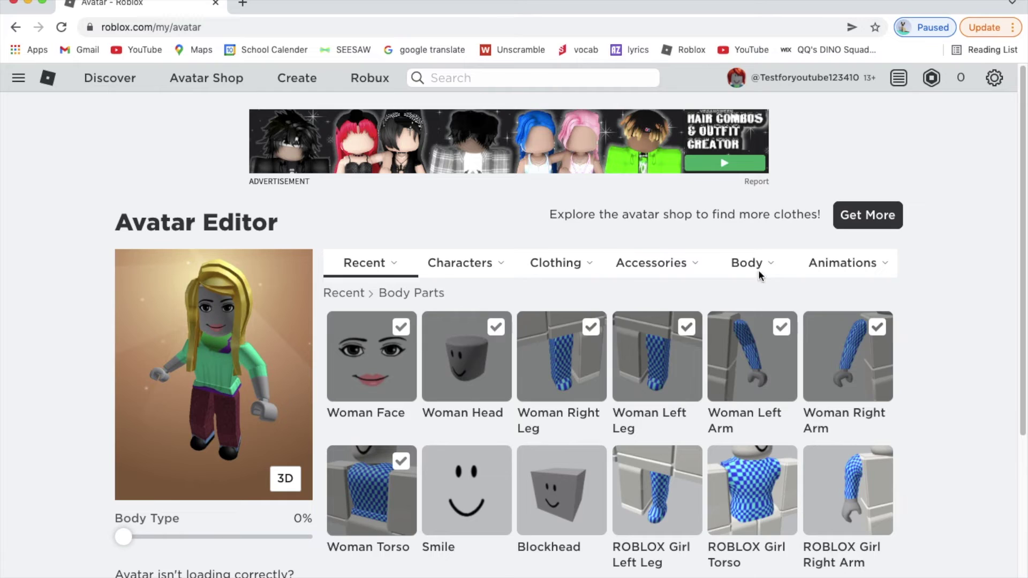
Step: Change the avatar's skin tone to light peach
left_click(375, 297)
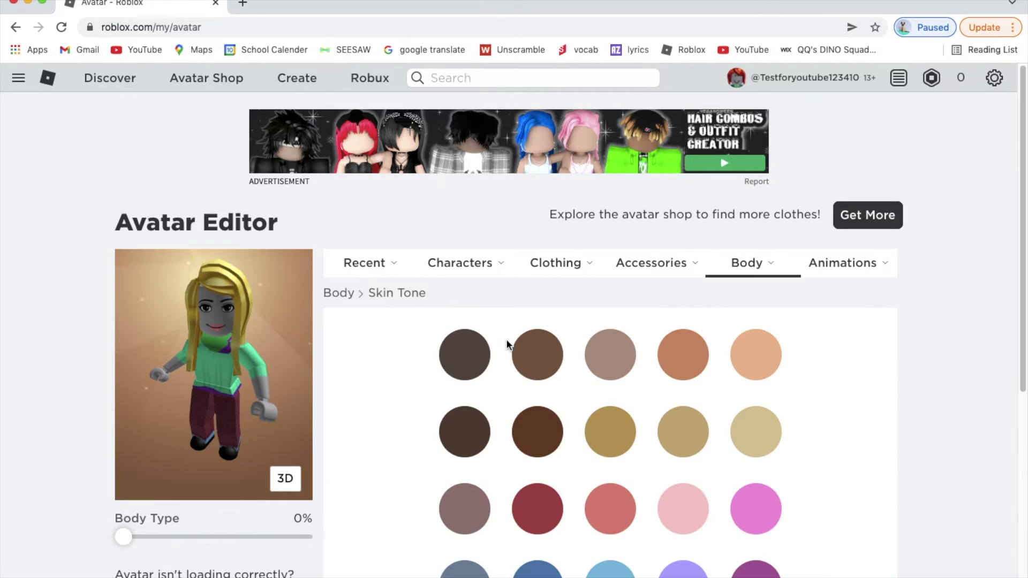
left_click(752, 431)
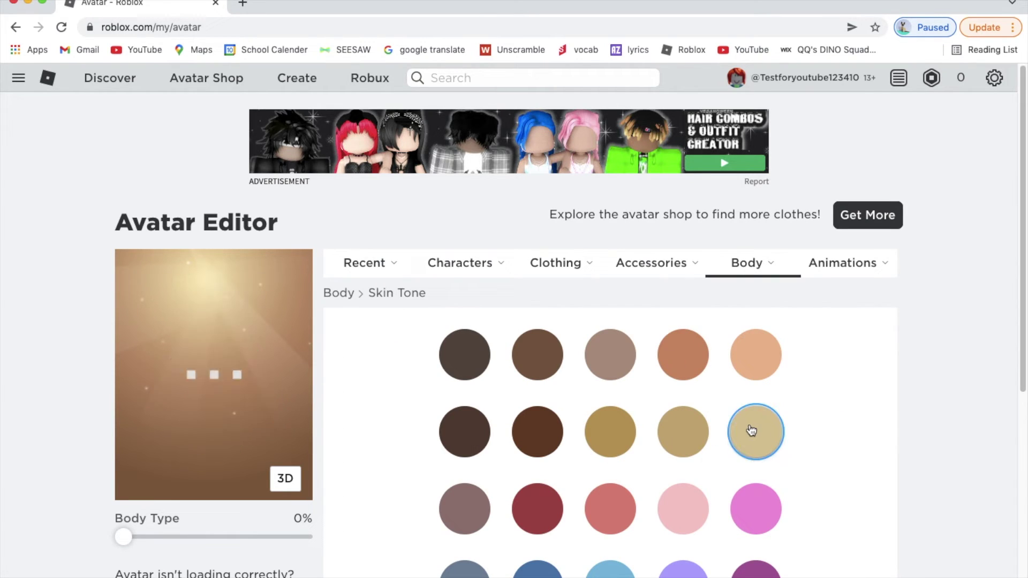
left_click(758, 376)
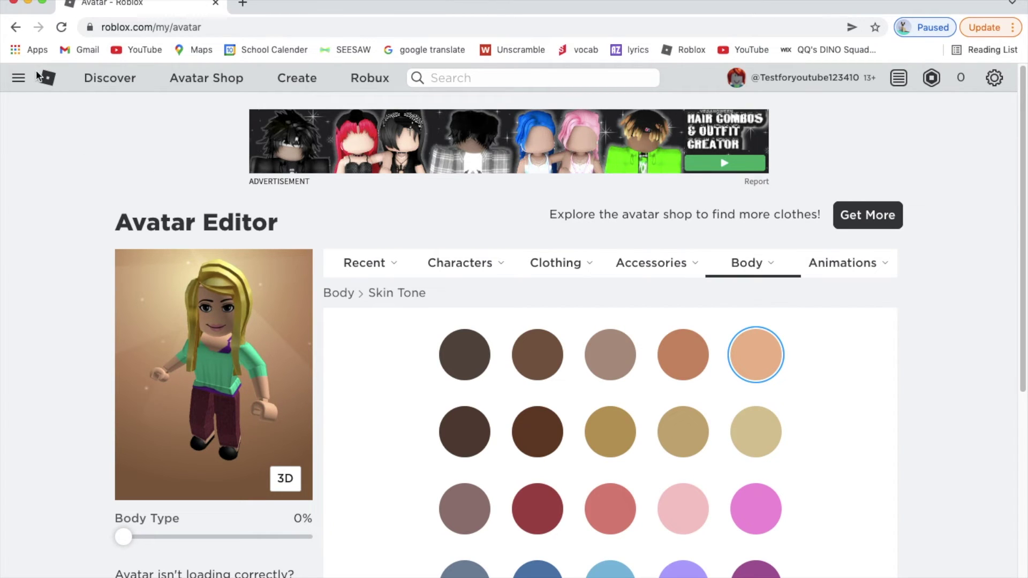
Step: Return home and go to the My Friends page
left_click(54, 78)
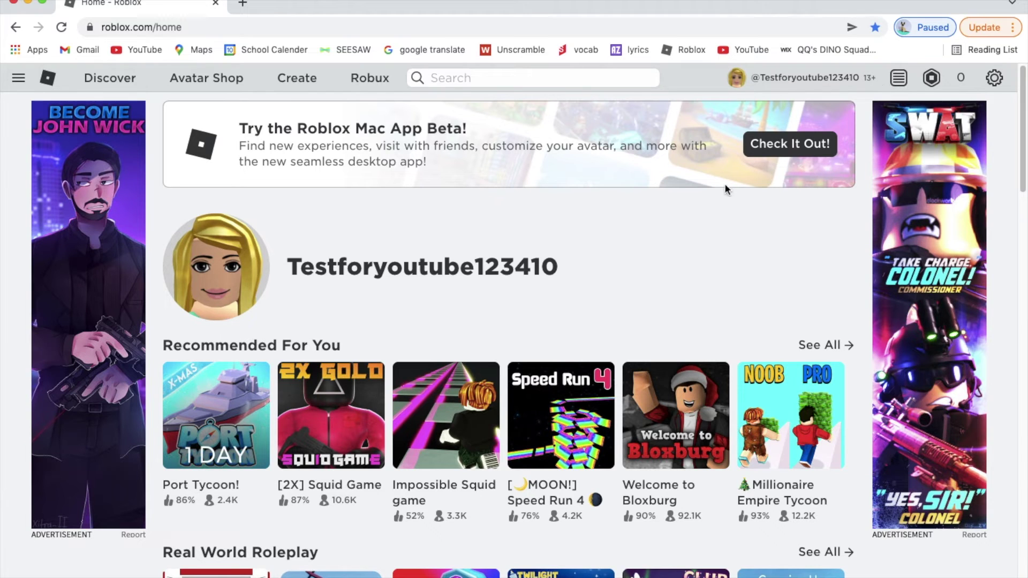
left_click(18, 77)
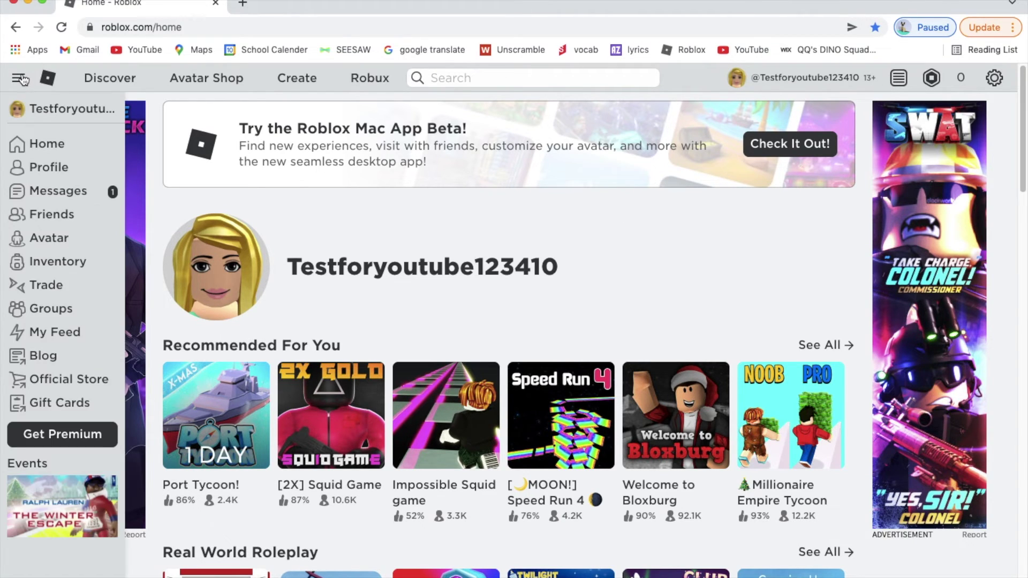
left_click(56, 214)
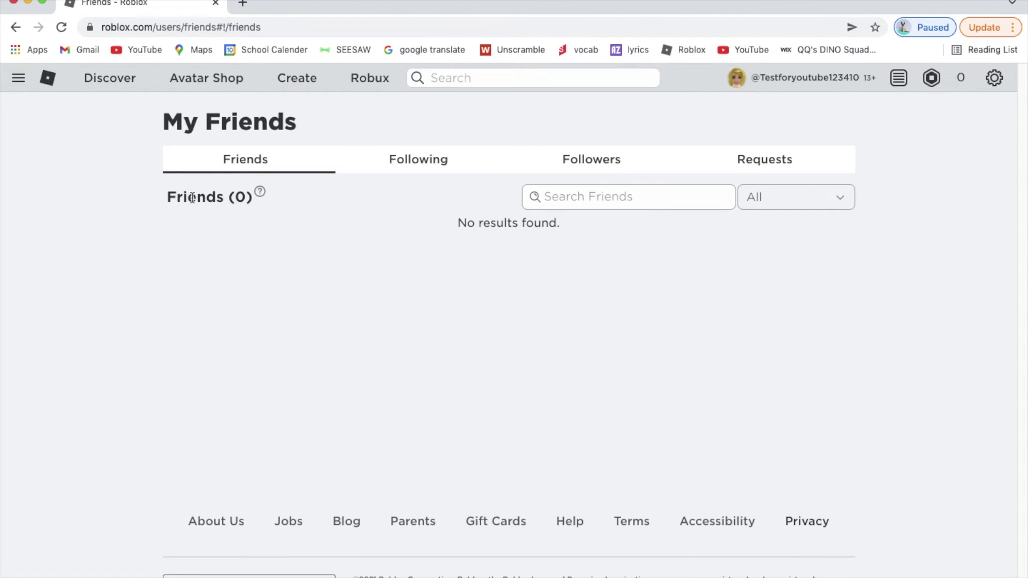
Step: Search the friends list for a username, clear it, and check the Following tab
left_click(574, 202)
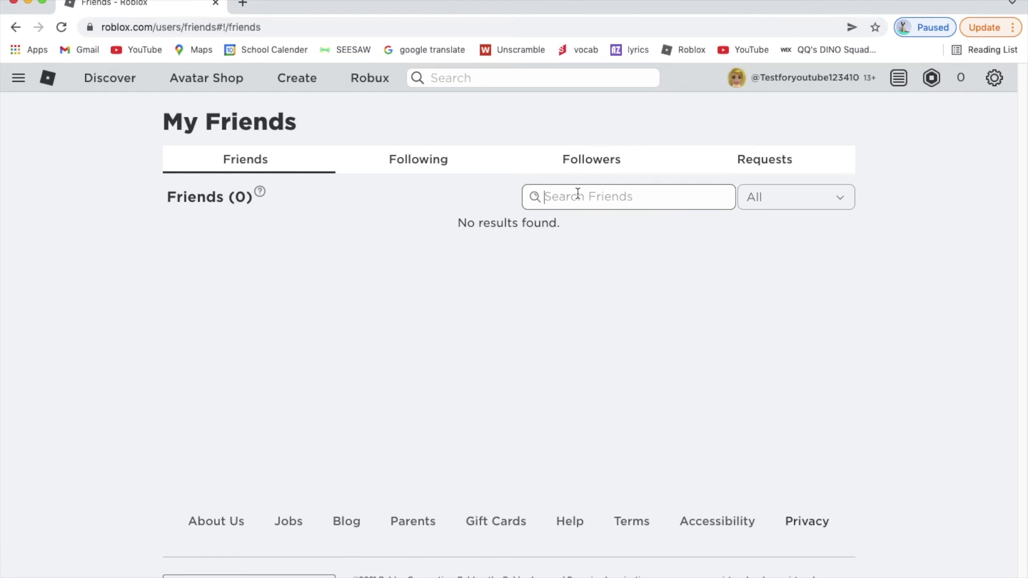
type("baconboy123")
left_click_drag(627, 197, 542, 198)
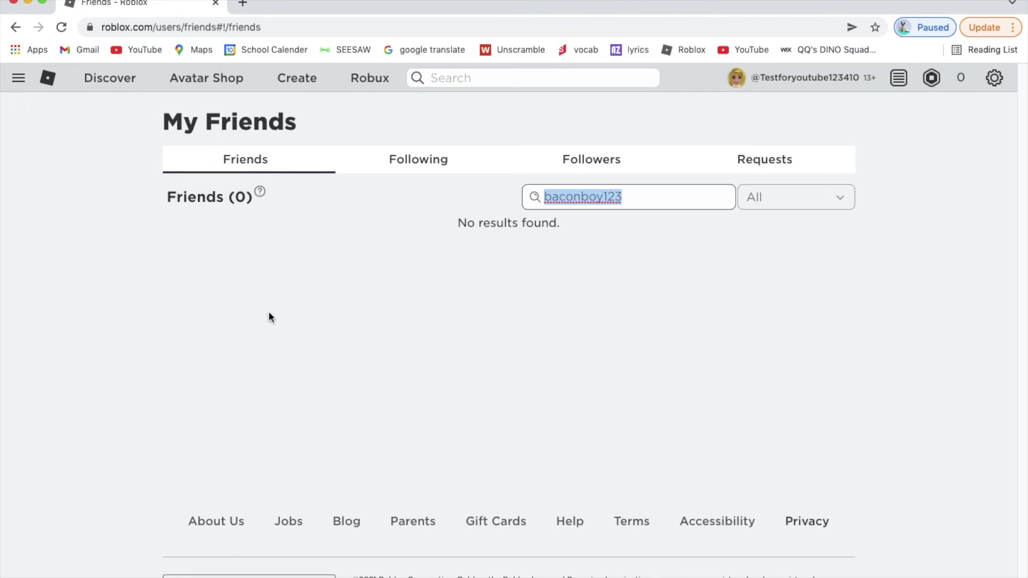
key("BackSpace")
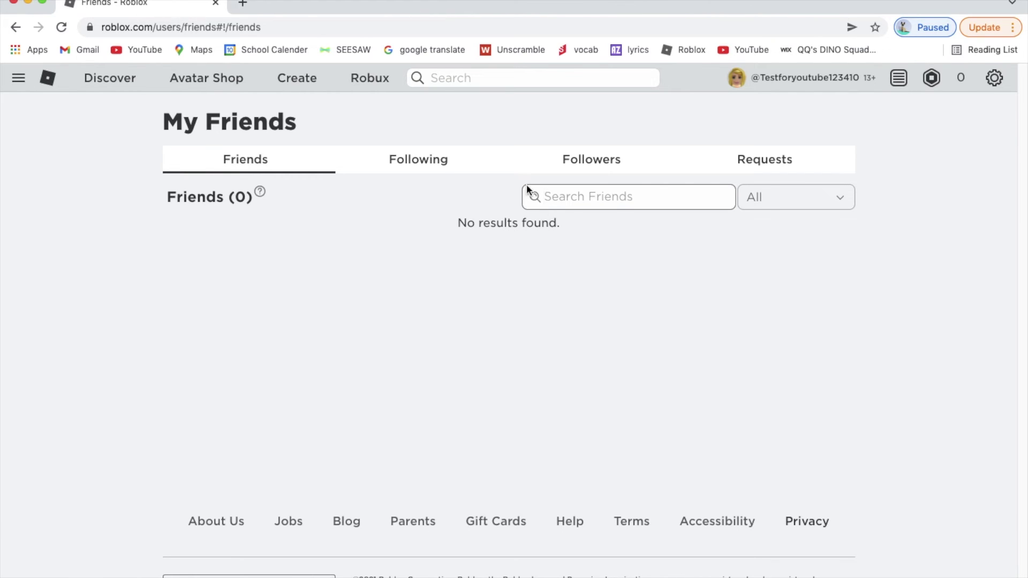
left_click(413, 168)
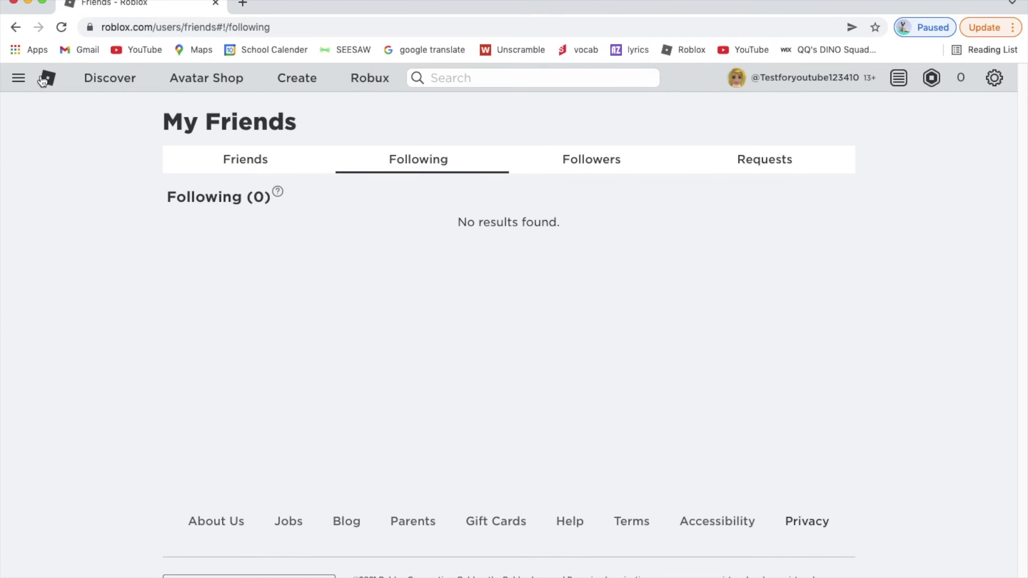
left_click(245, 156)
Step: Search for another username and check pending friend requests via the status filter
left_click(560, 193)
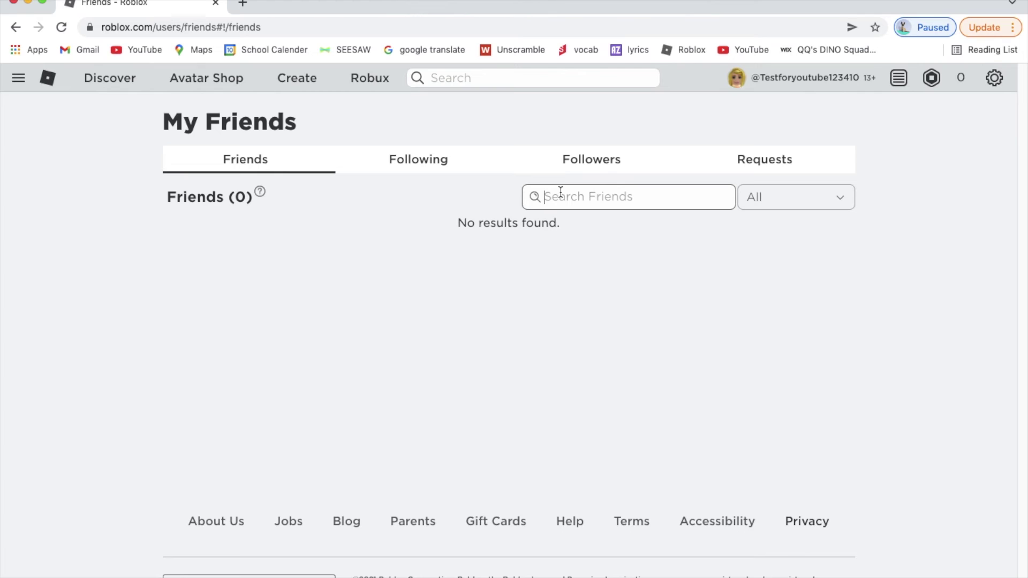
type("ilovemostcats")
left_click(750, 203)
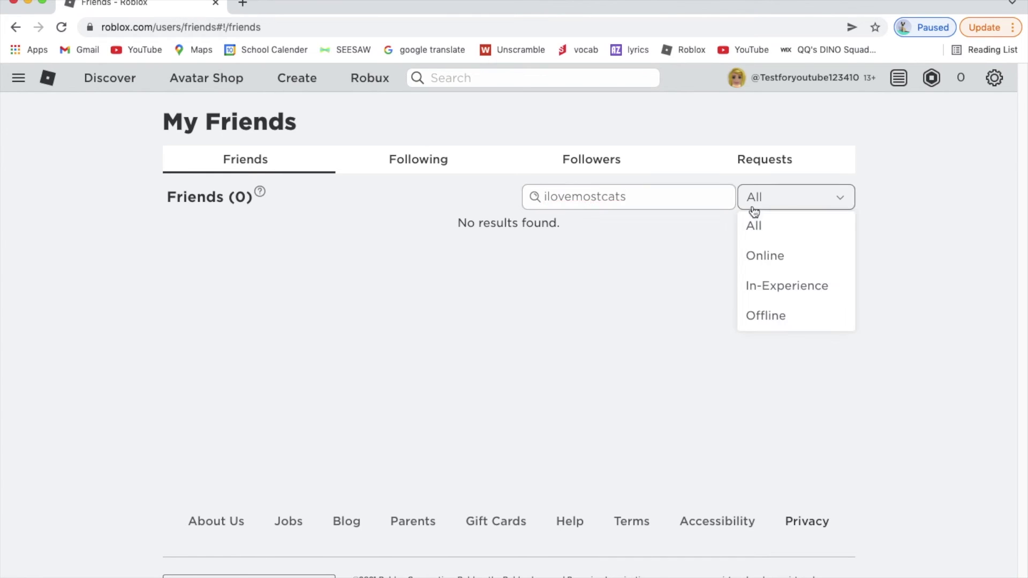
left_click(745, 163)
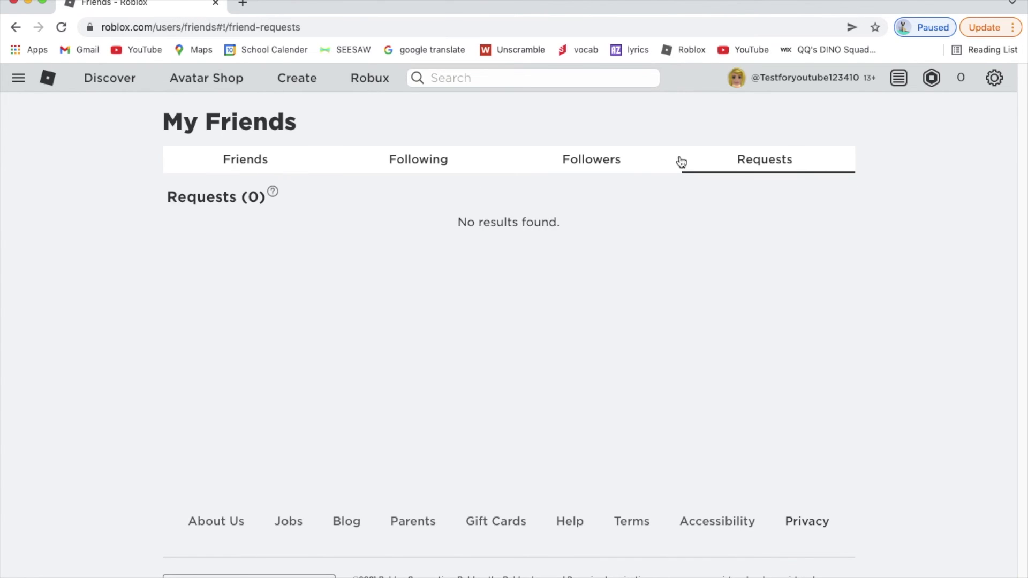
left_click(254, 156)
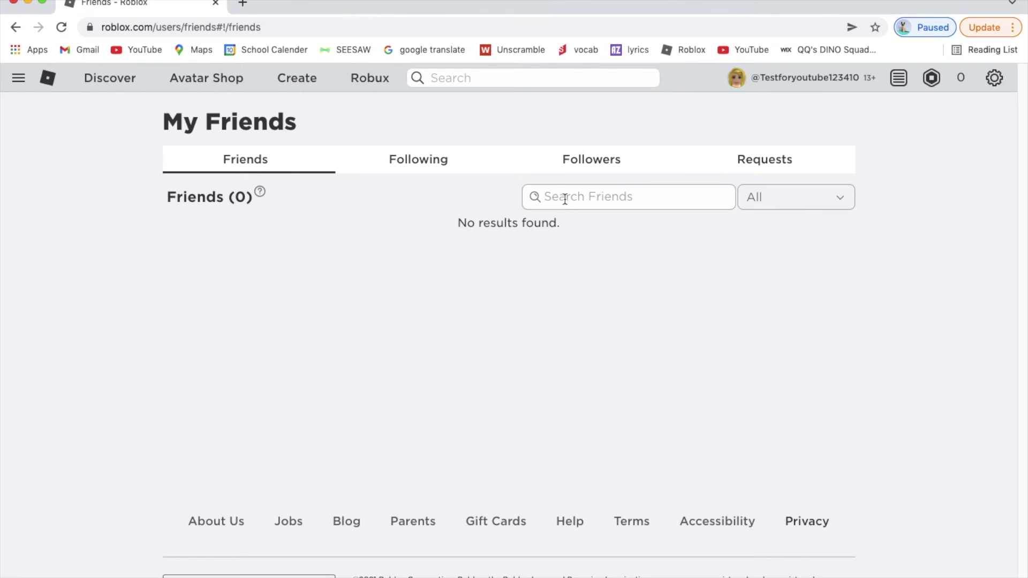
Step: View the empty Following, Followers and Requests tabs and notifications, then return home
left_click(419, 161)
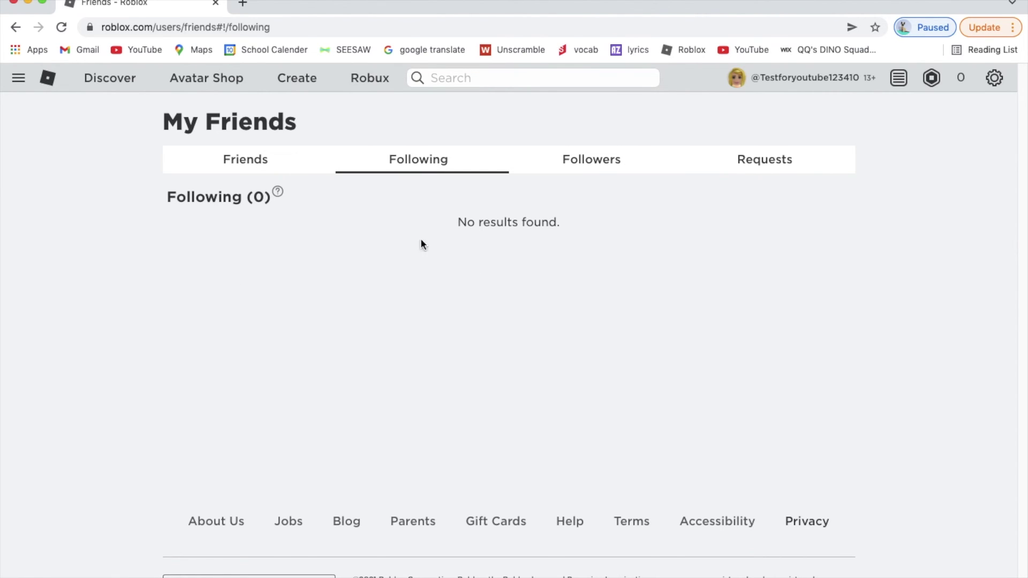
left_click(626, 165)
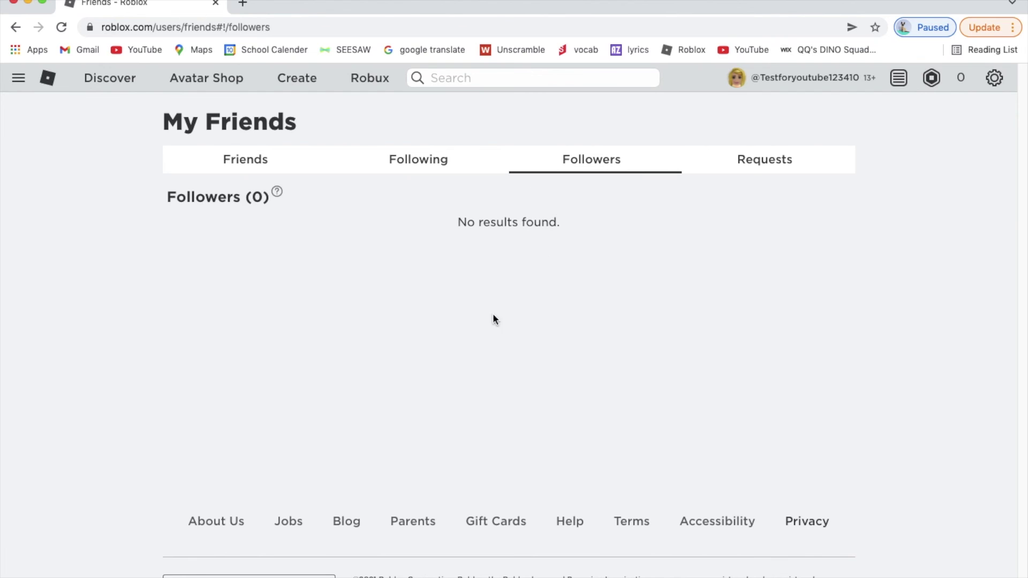
left_click(795, 160)
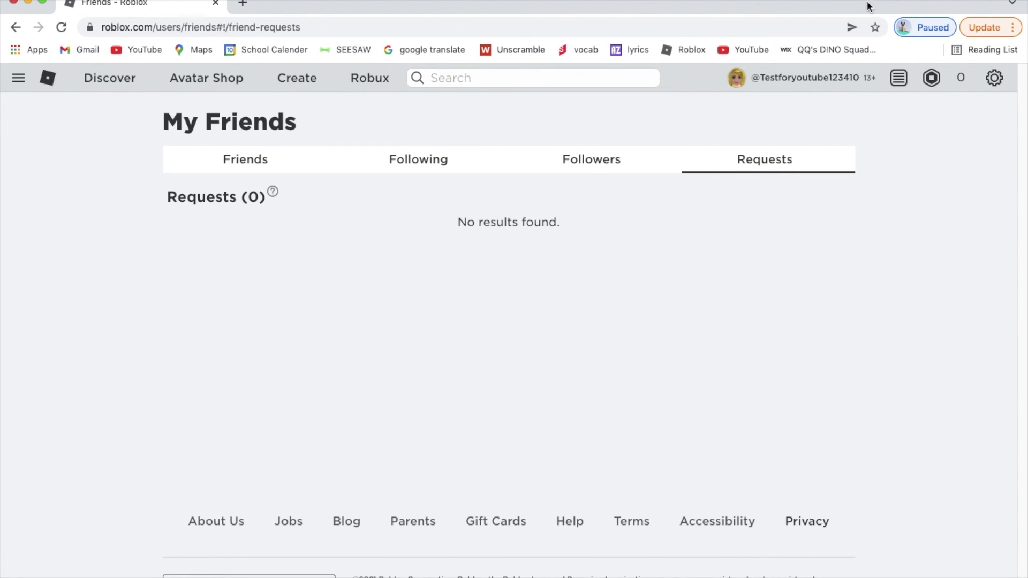
left_click(898, 78)
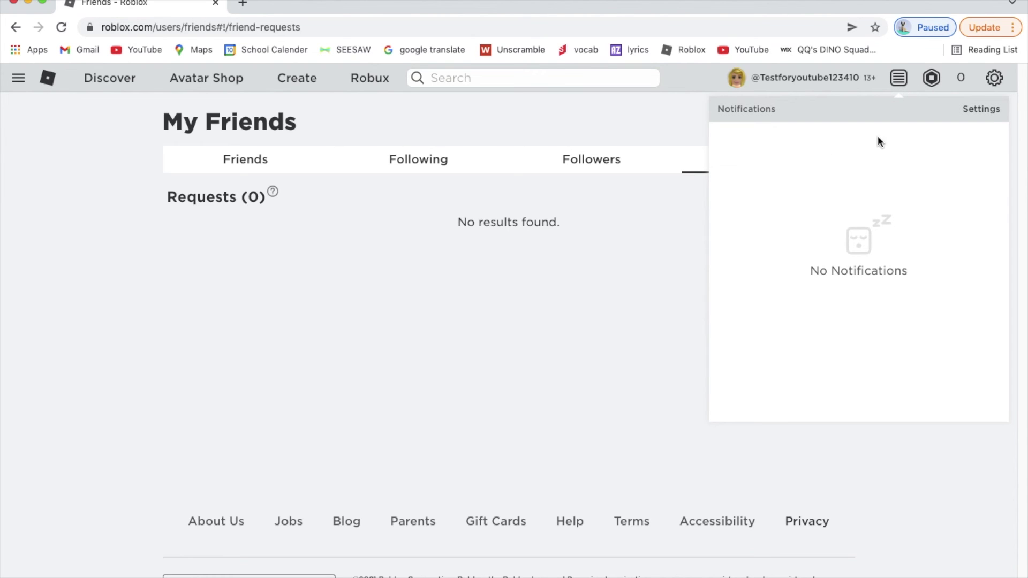
left_click(622, 233)
left_click(46, 81)
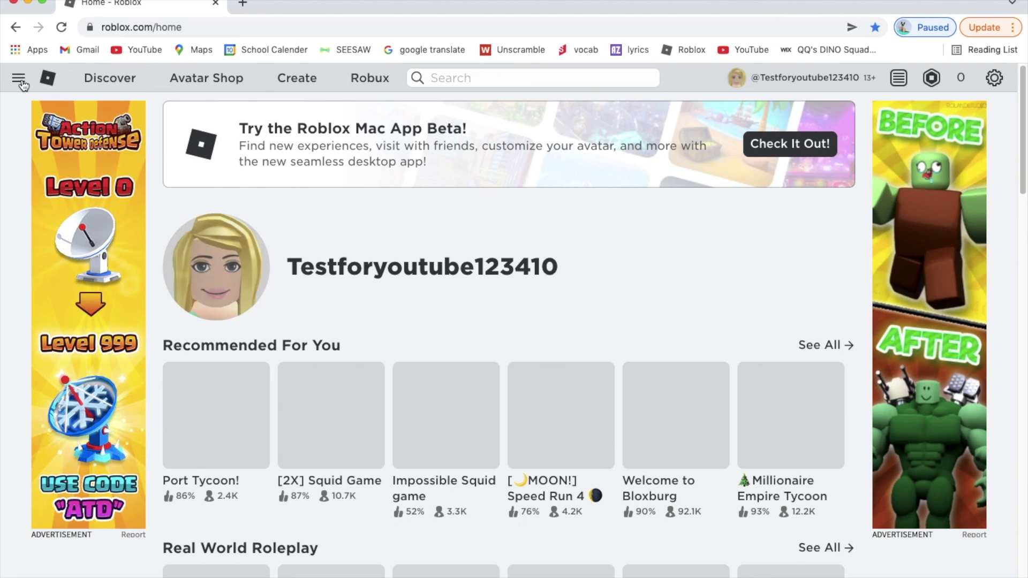
Step: Visit the Groups page, then open My Inventory on the empty Accessories › Hat category
left_click(19, 81)
left_click(50, 315)
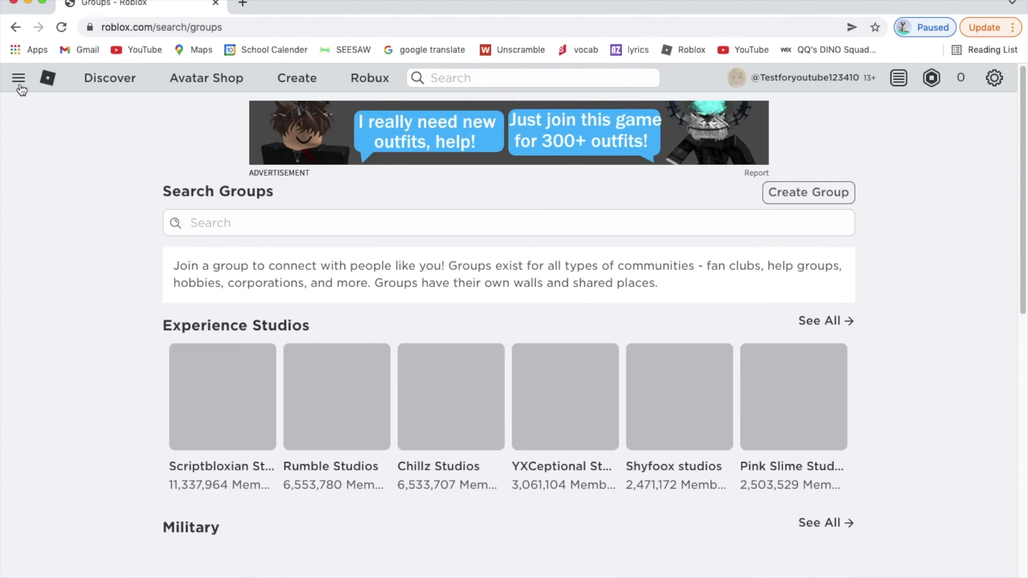
left_click(20, 81)
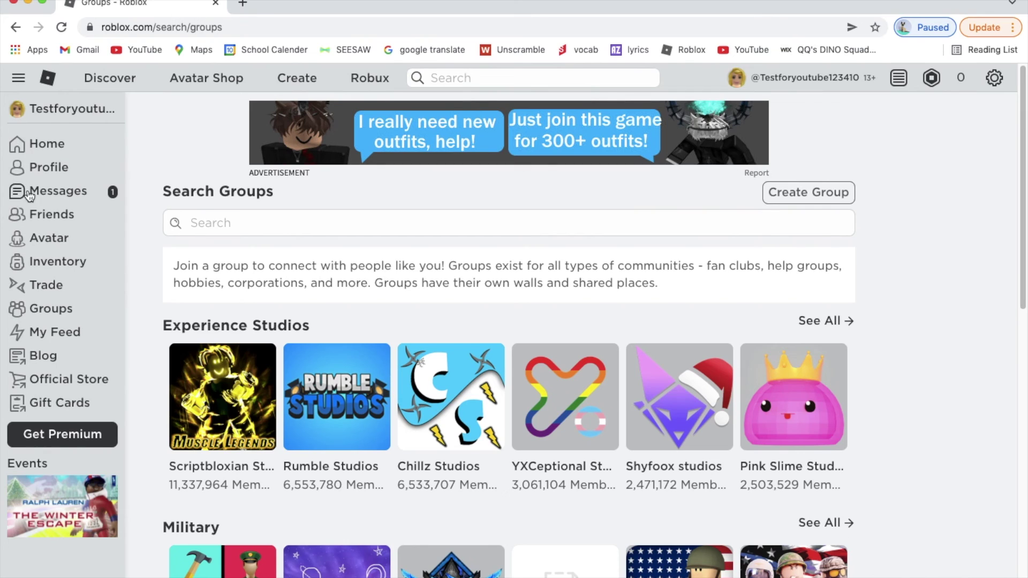
left_click(38, 265)
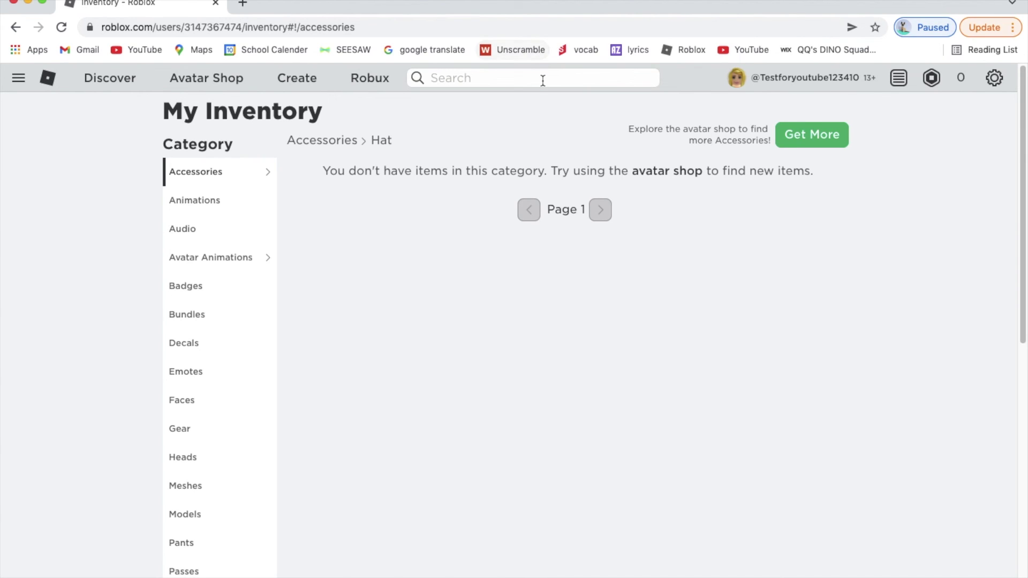
Step: Check the empty Animations and Accessories inventory categories, then return to the Roblox home page
left_click(195, 201)
left_click(193, 174)
left_click(48, 79)
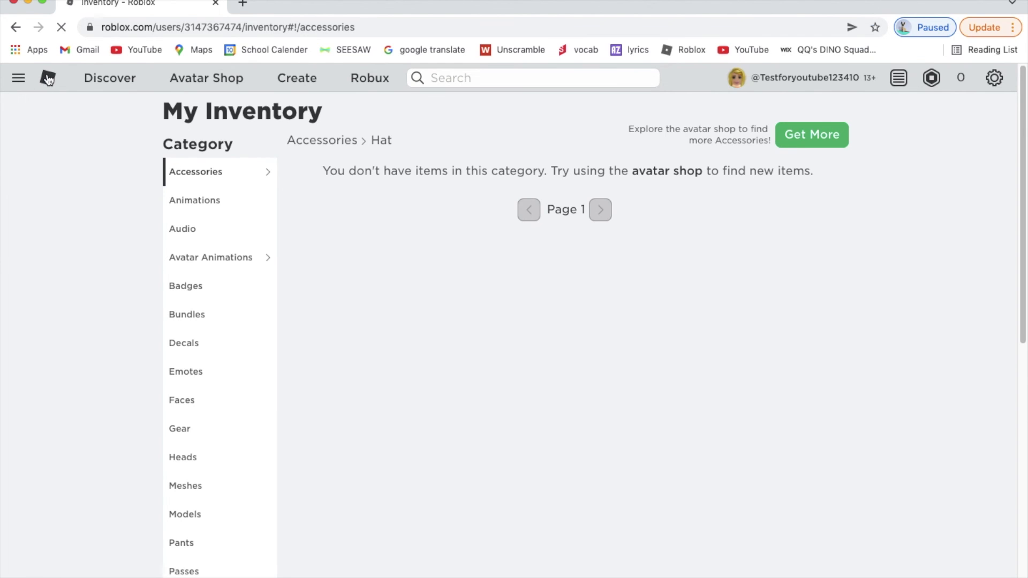